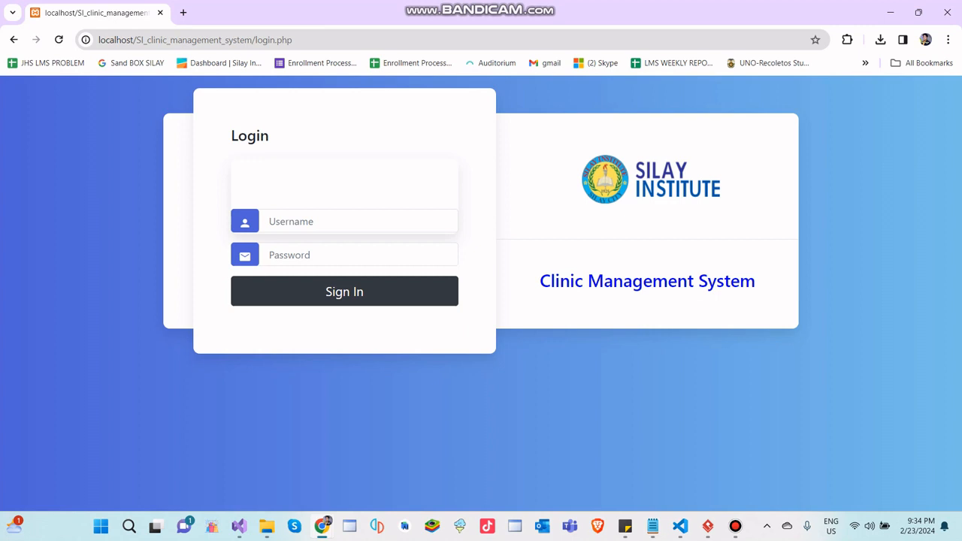
# - Log in to the clinic management system with the account username and password and dismiss the password warning
pyautogui.click(344, 221)
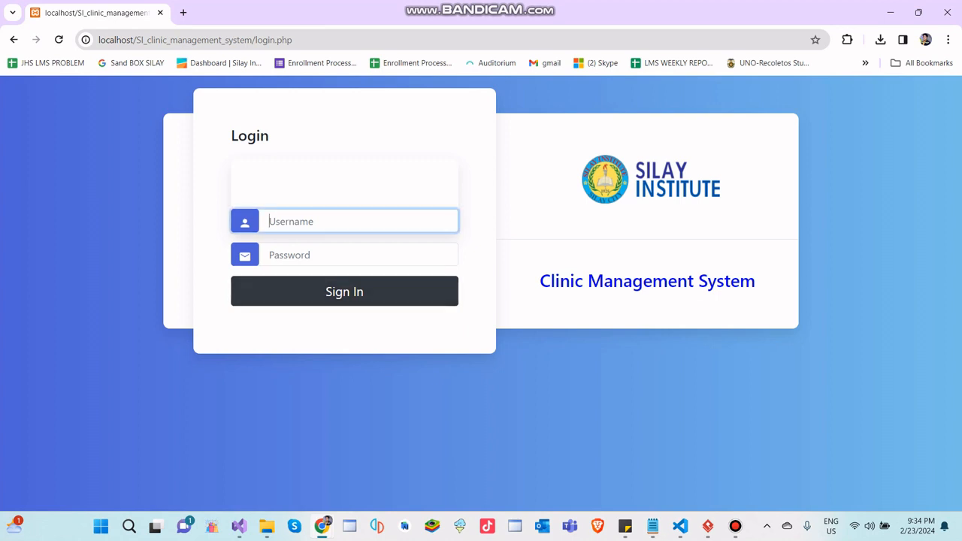
pyautogui.write('mark')
pyautogui.press('Tab')
pyautogui.write('•••••')
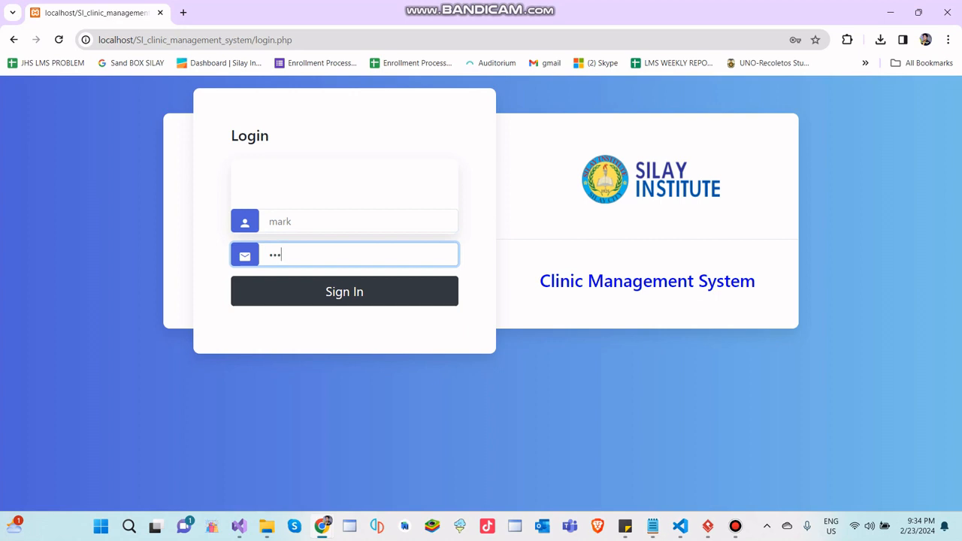
pyautogui.press('Return')
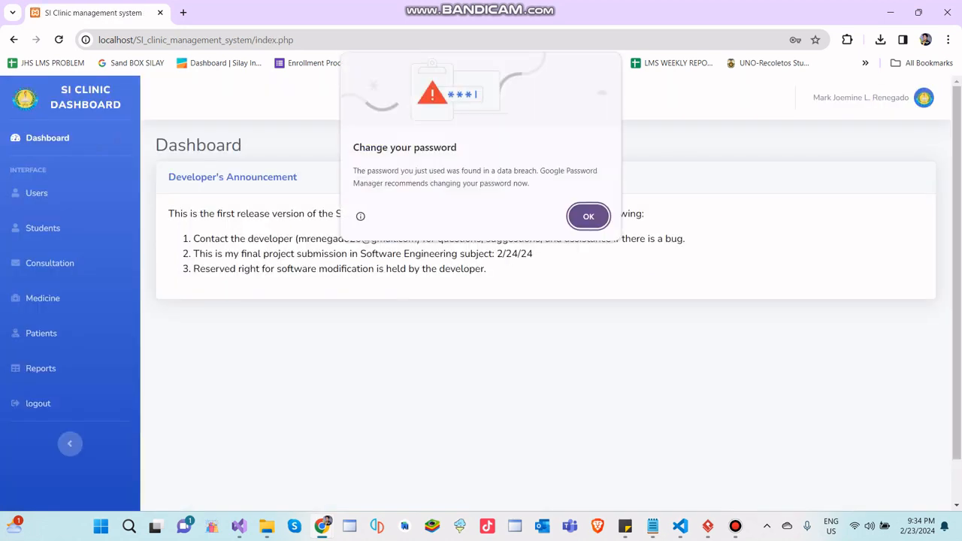
pyautogui.press('Return')
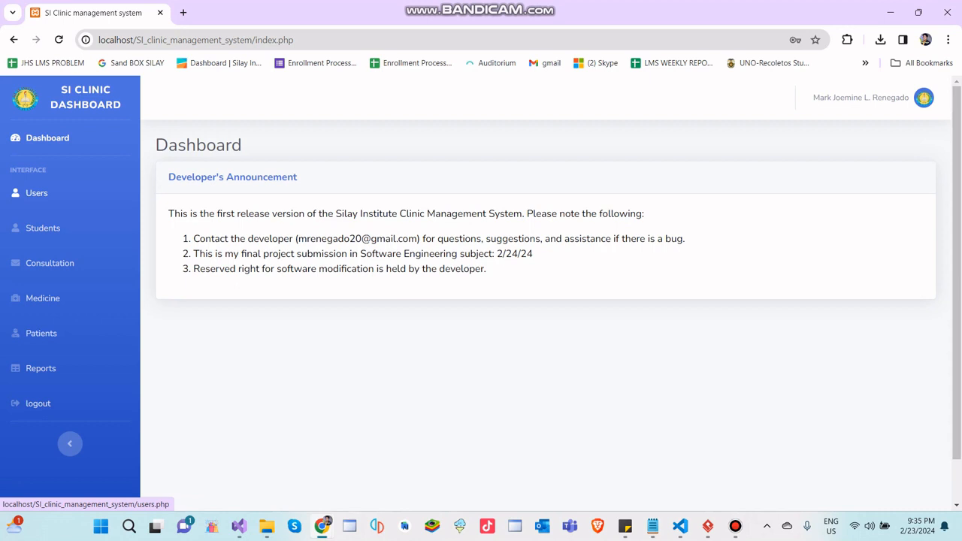
# - Start a new entry in the user list and enter the user's ID number and full name
pyautogui.click(36, 193)
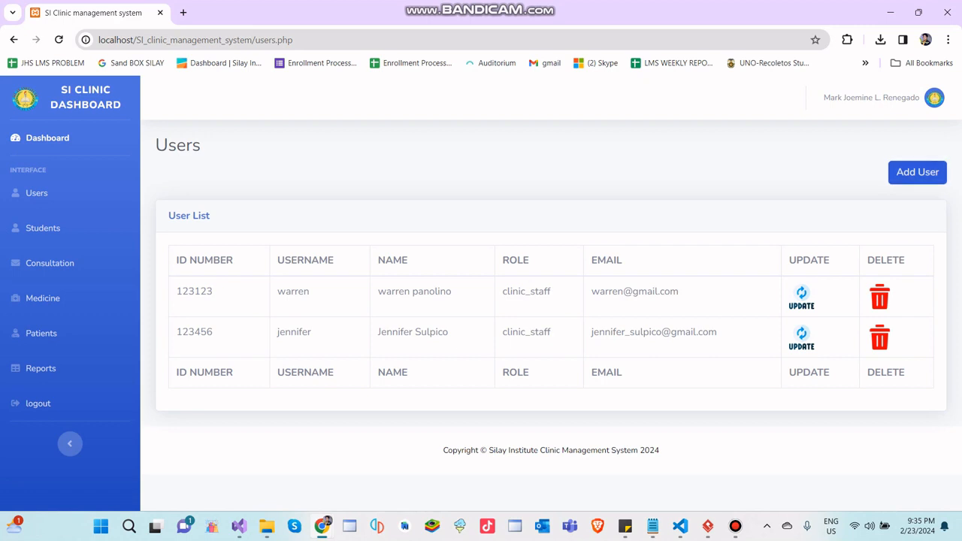
pyautogui.click(916, 172)
pyautogui.click(545, 205)
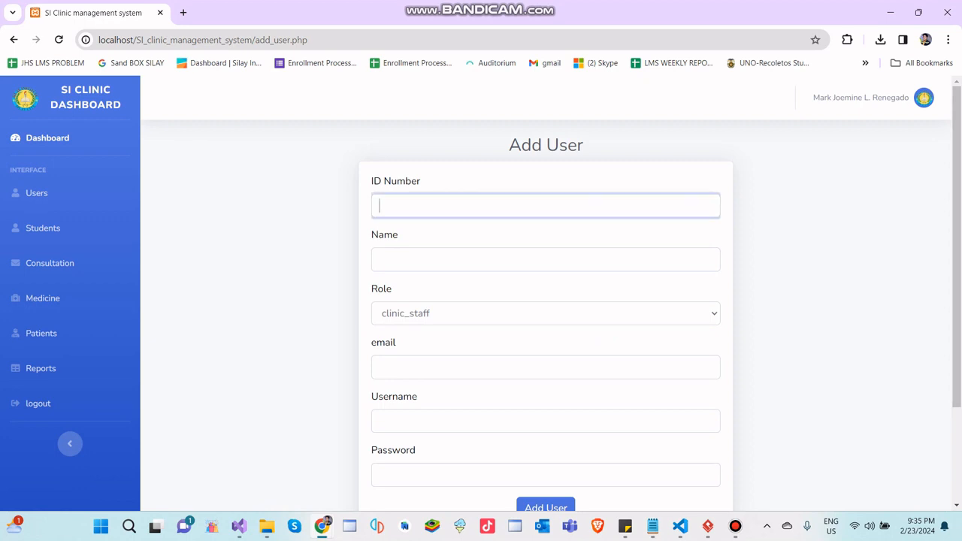
pyautogui.write('102325')
pyautogui.press('Tab')
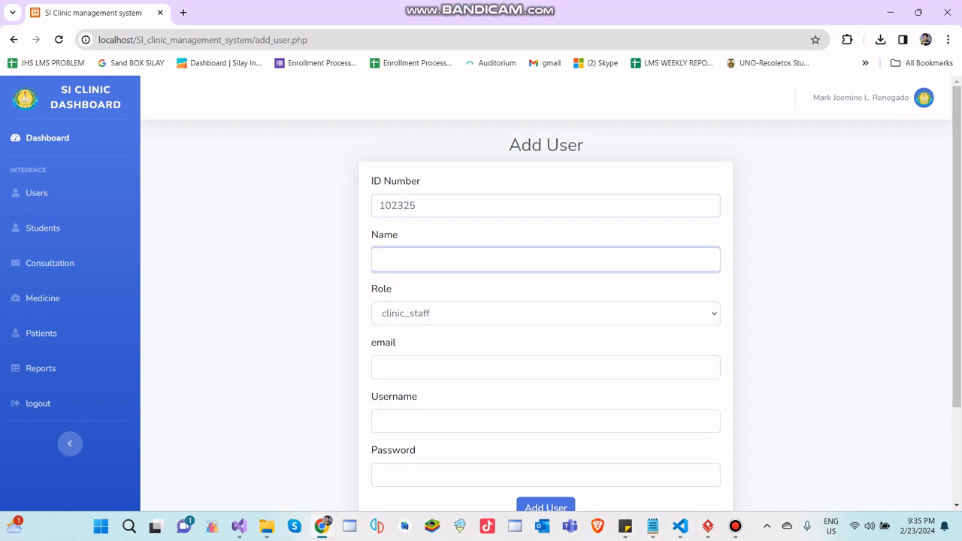
pyautogui.write('Juan Dela Cruz')
# - Check the available roles for the new user and choose clinic_staff
pyautogui.scroll(-1, 545, 293)
pyautogui.click(545, 251)
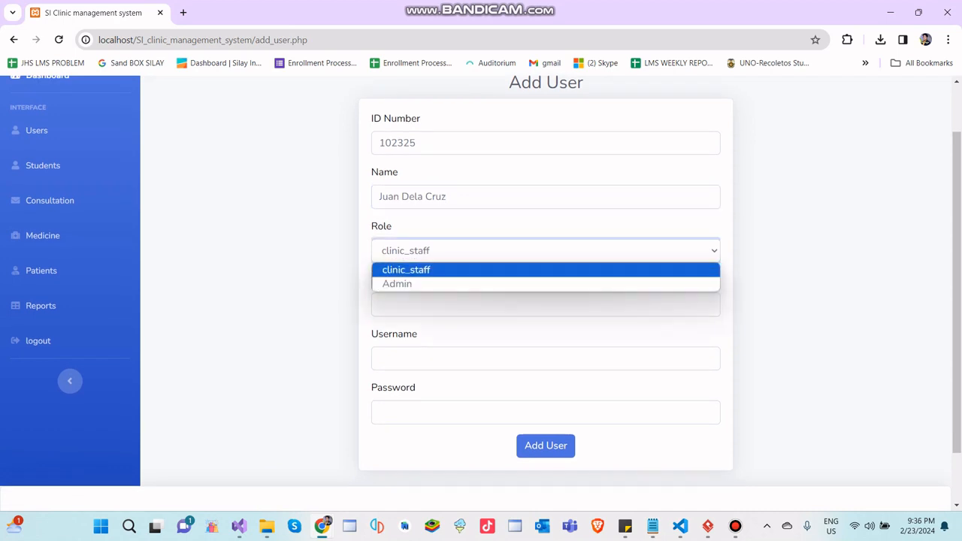
pyautogui.click(546, 270)
pyautogui.click(545, 251)
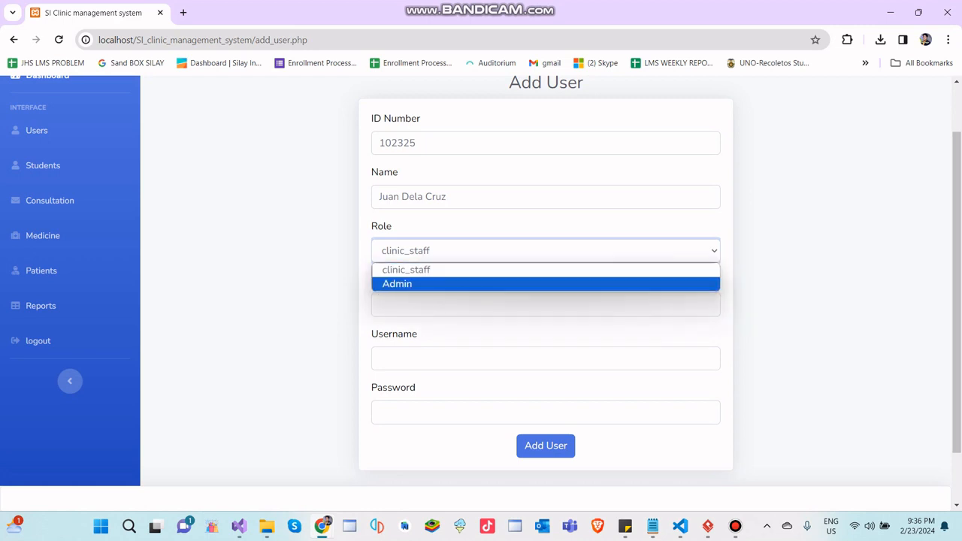
pyautogui.click(546, 270)
# - Fill in the new user's email address
pyautogui.scroll(1, 545, 293)
pyautogui.click(545, 368)
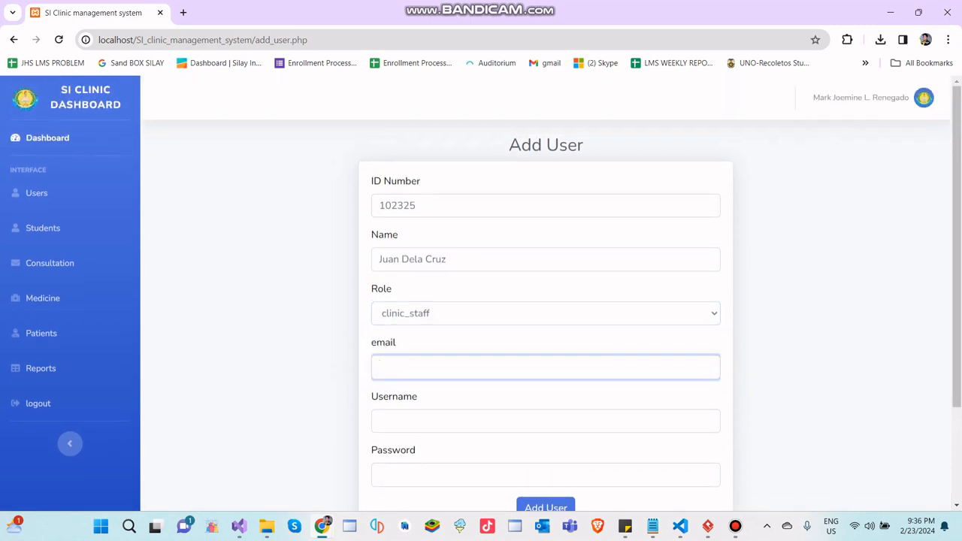
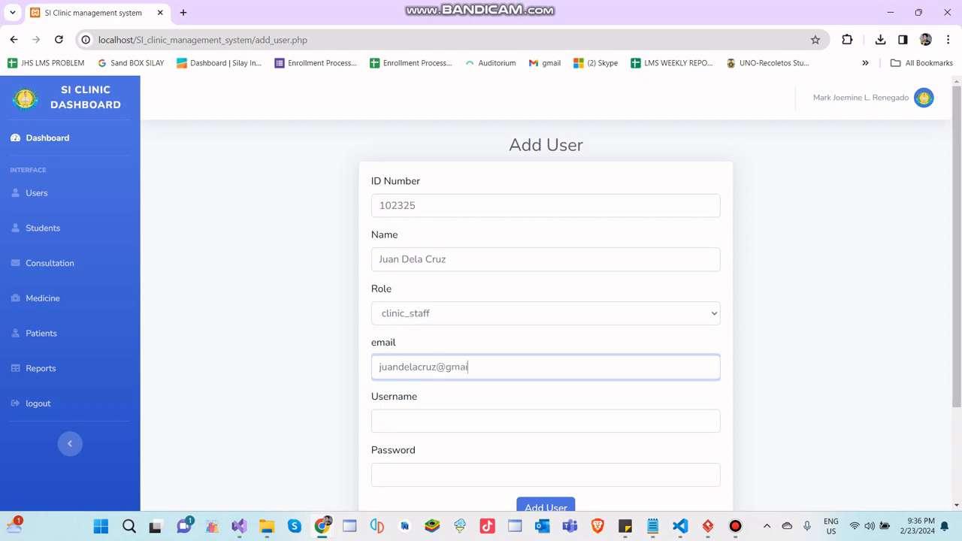
# - Enter the new user's username and password and submit the record to the user list
pyautogui.press('Tab')
pyautogui.write('juan')
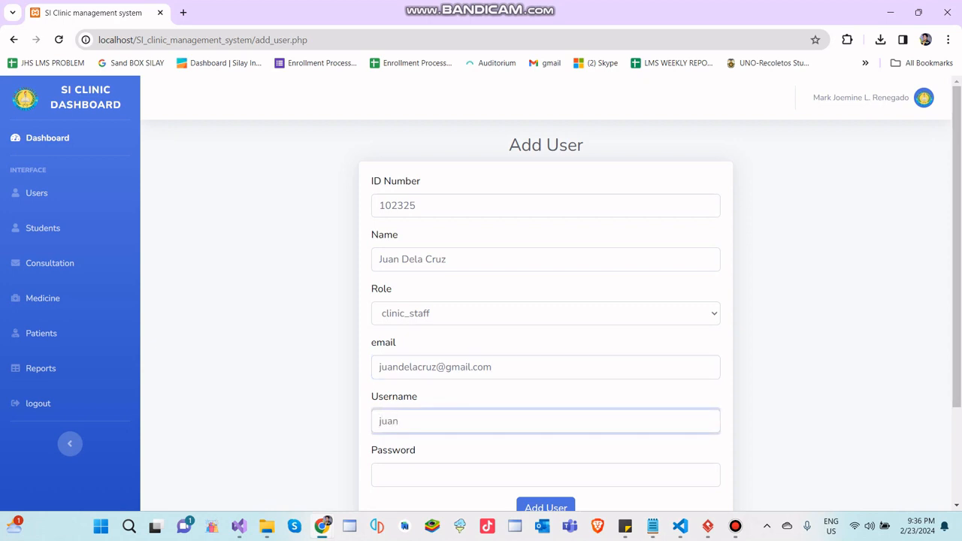
pyautogui.press('Tab')
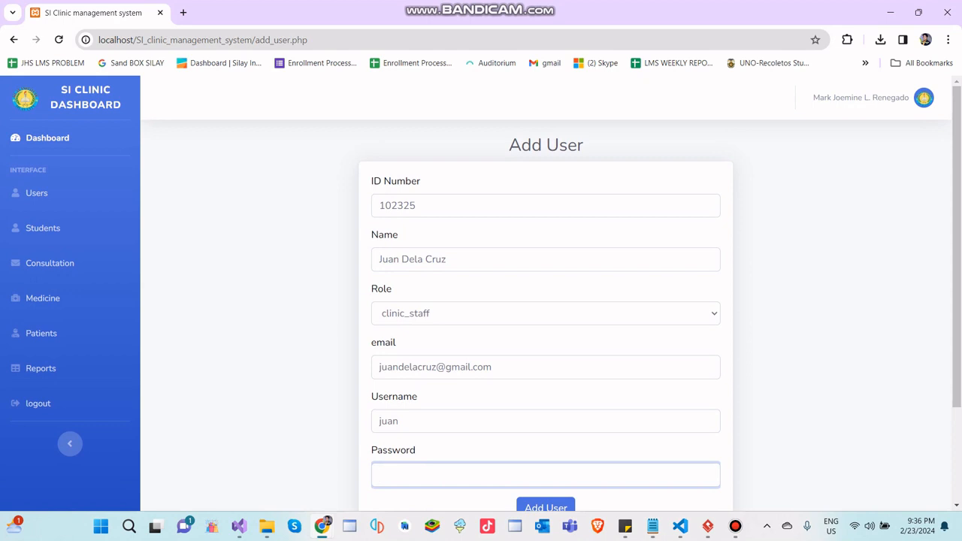
pyautogui.write('j')
pyautogui.scroll(-3, 545, 300)
pyautogui.click(546, 382)
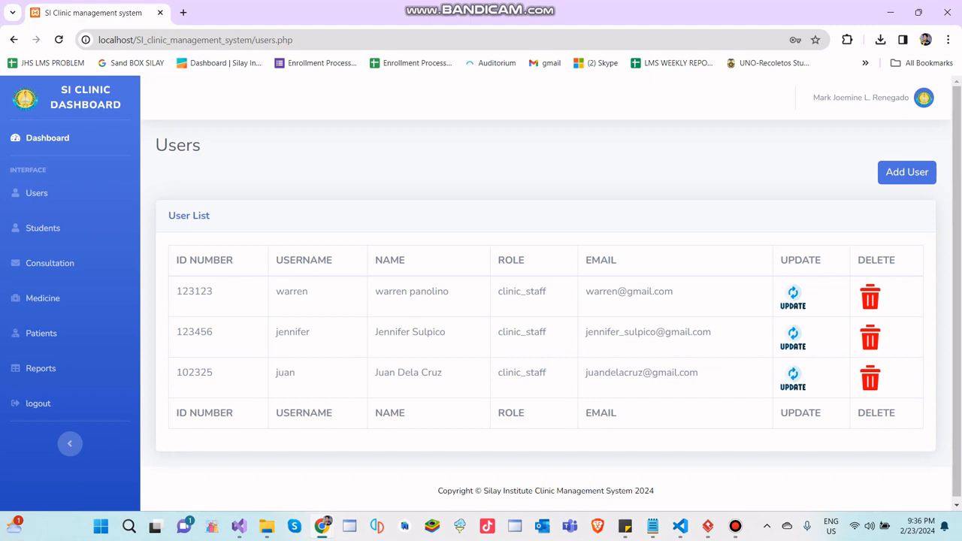
# - Open the newly added user's record for updating, try the Admin role and set it back to clinic_staff
pyautogui.moveTo(175, 372); pyautogui.dragTo(698, 372)
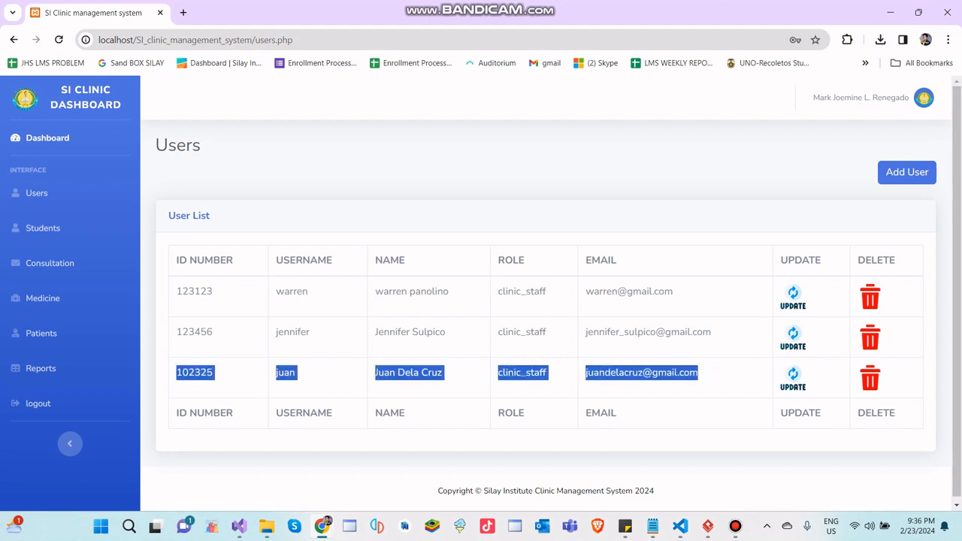
pyautogui.click(793, 377)
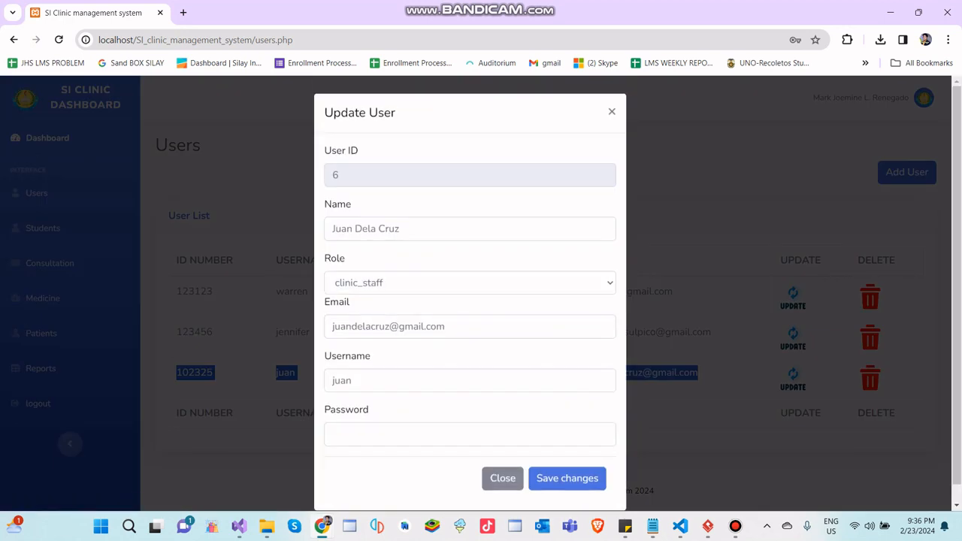
pyautogui.click(401, 228)
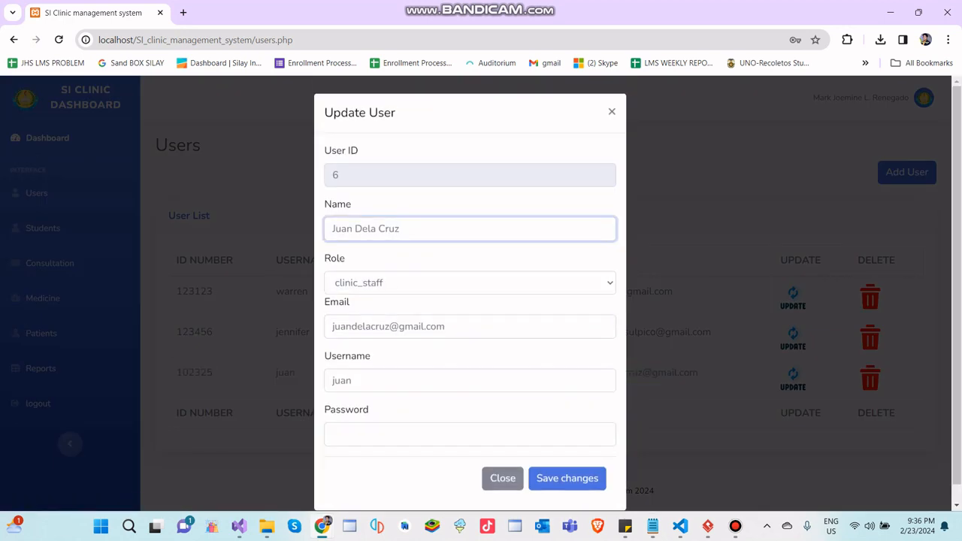
pyautogui.click(420, 282)
pyautogui.click(406, 316)
pyautogui.click(421, 282)
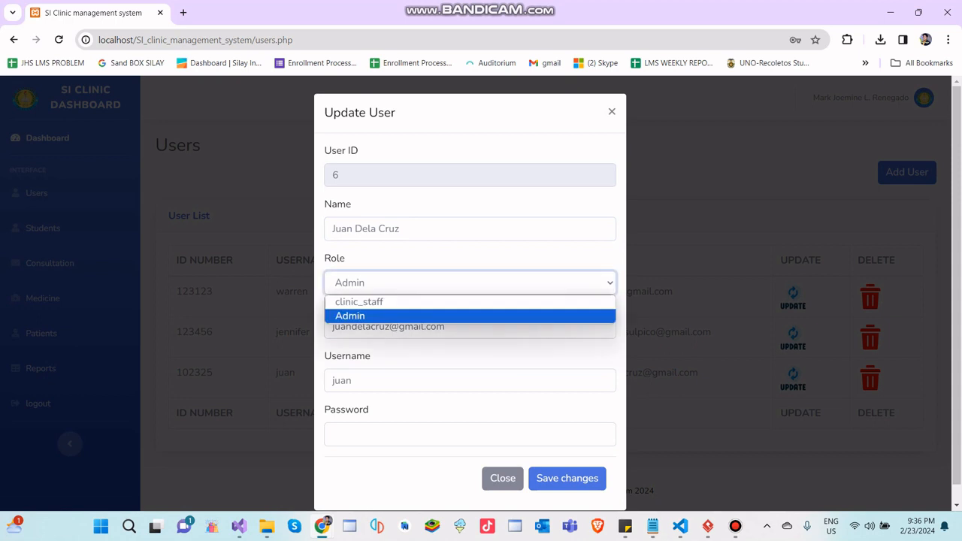
pyautogui.click(391, 302)
# - Insert a 1 before and after the last letter preceding the @ in the user's email, enter the password and save
pyautogui.click(413, 326)
pyautogui.click(385, 326)
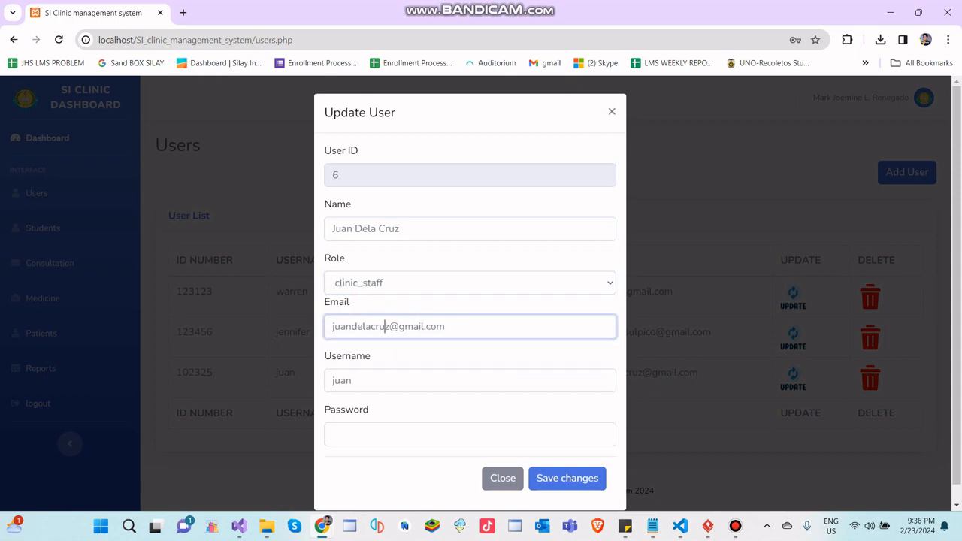
pyautogui.write('1')
pyautogui.press('Right')
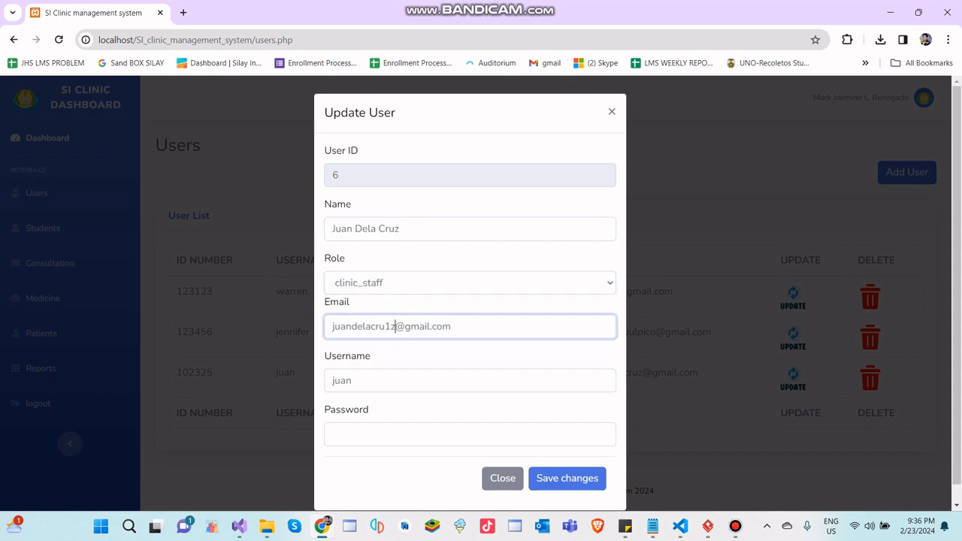
pyautogui.write('1')
pyautogui.scroll(-2, 414, 331)
pyautogui.click(413, 417)
pyautogui.write('1')
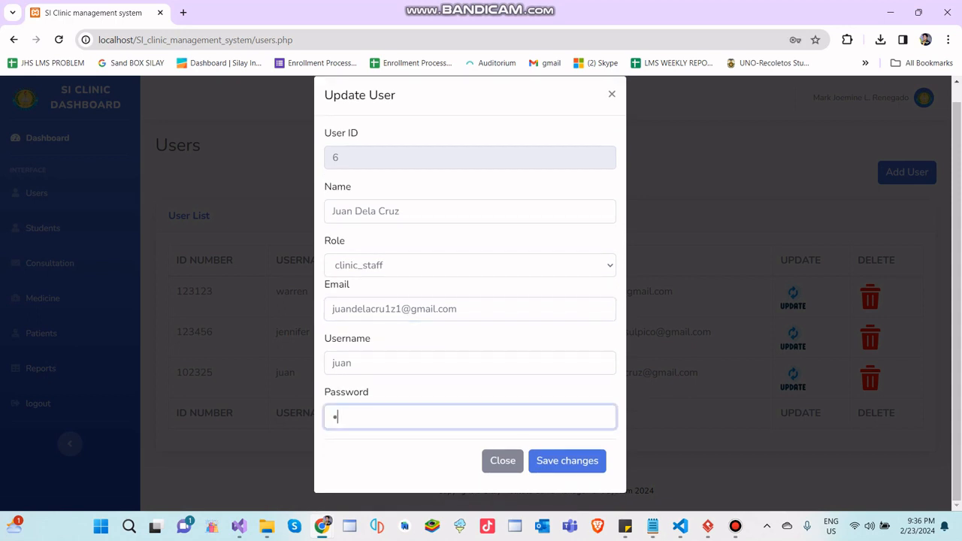
pyautogui.click(566, 460)
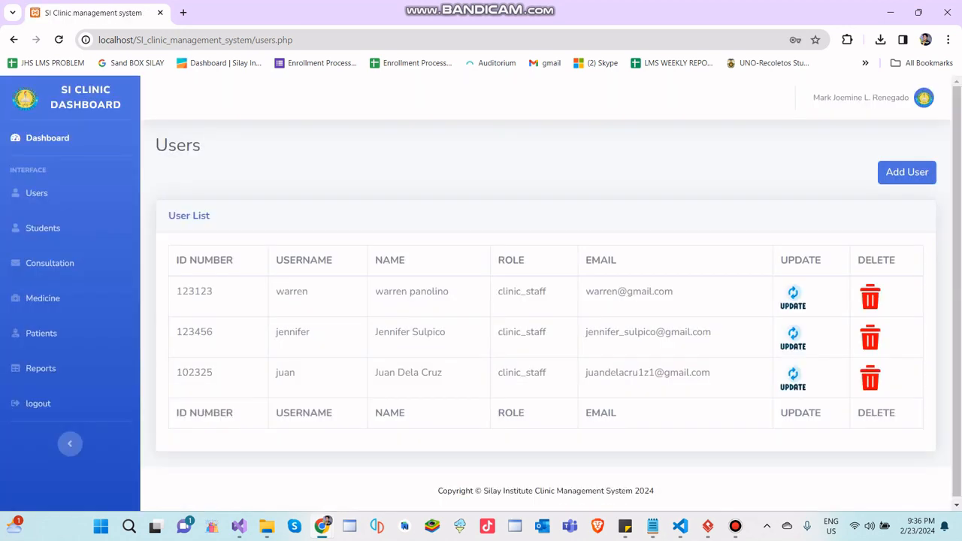
# - Update the same user again, removing both added 1s from the email, then enter the password and save
pyautogui.moveTo(586, 372); pyautogui.dragTo(709, 372)
pyautogui.click(710, 374)
pyautogui.click(793, 378)
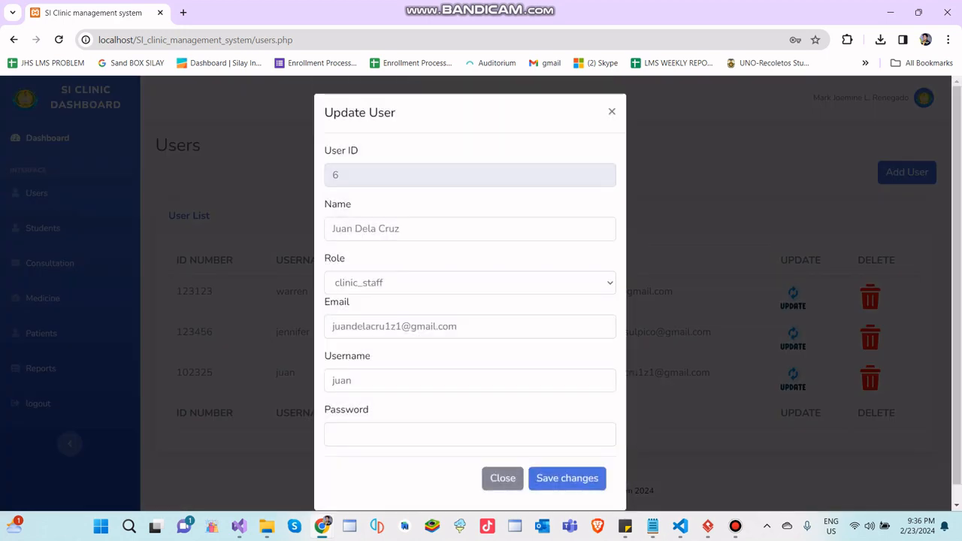
pyautogui.click(401, 327)
pyautogui.press('BackSpace')
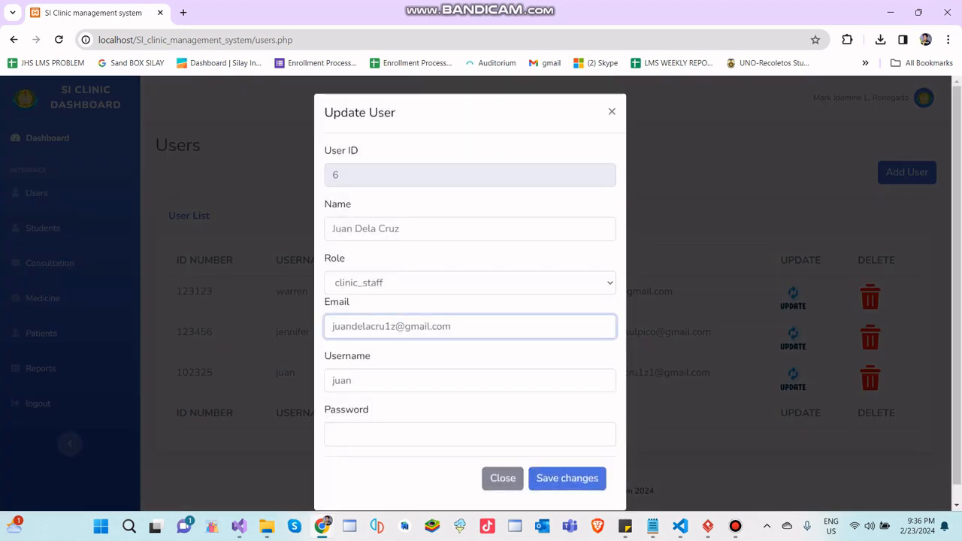
pyautogui.click(390, 327)
pyautogui.press('BackSpace')
pyautogui.click(567, 479)
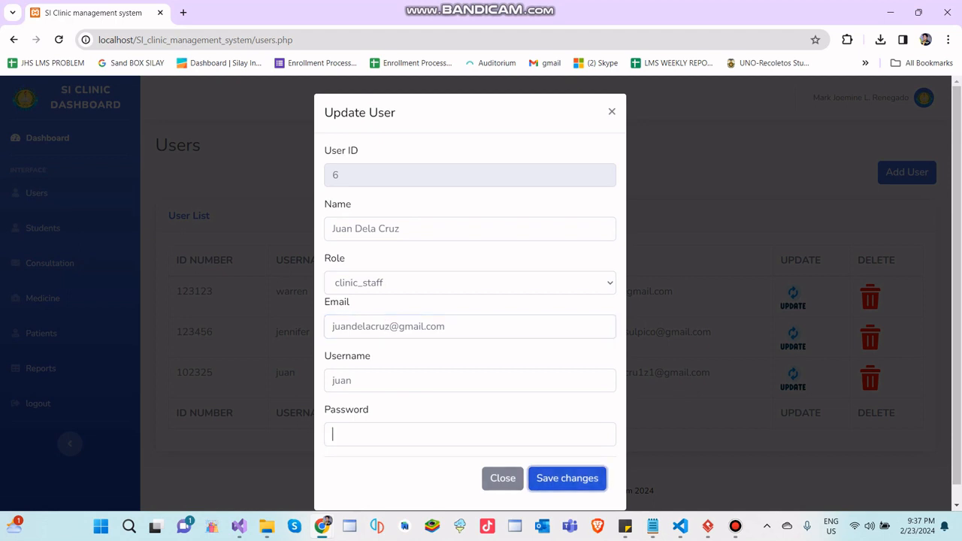
pyautogui.write('•')
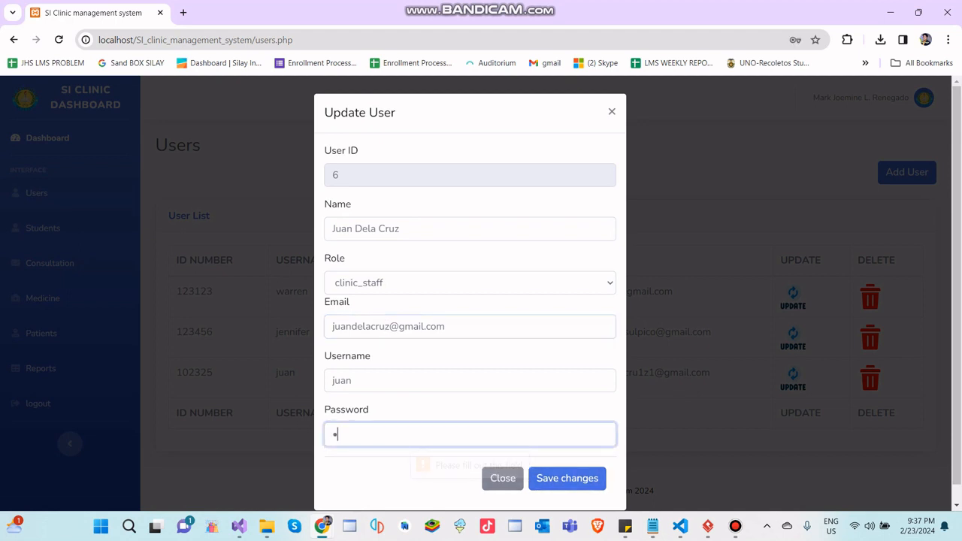
pyautogui.click(567, 478)
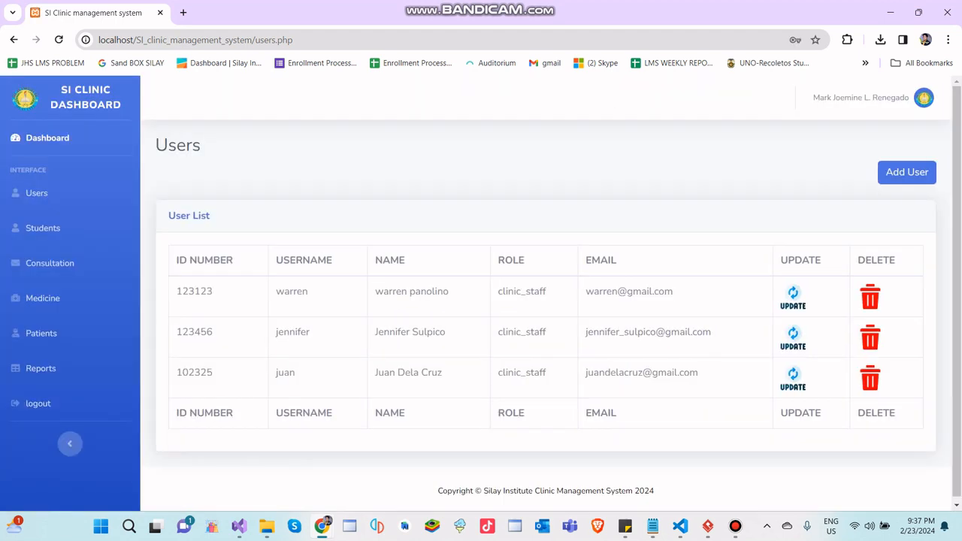
pyautogui.moveTo(585, 373); pyautogui.dragTo(699, 373)
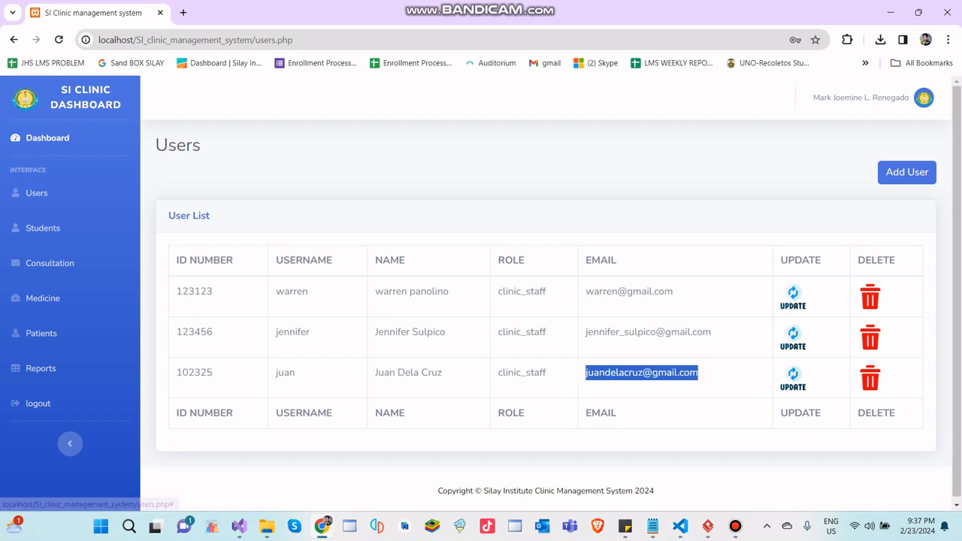
pyautogui.moveTo(176, 373); pyautogui.dragTo(699, 373)
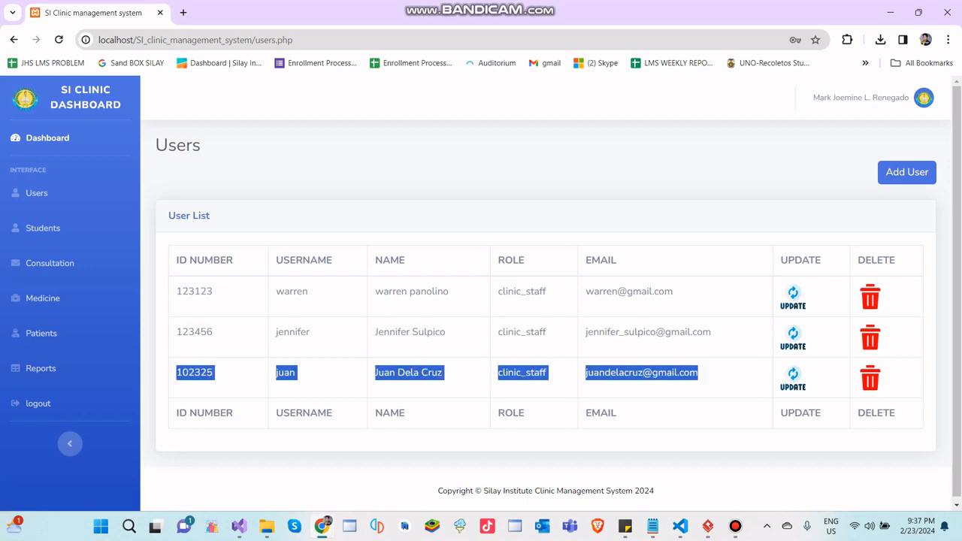
pyautogui.click(705, 373)
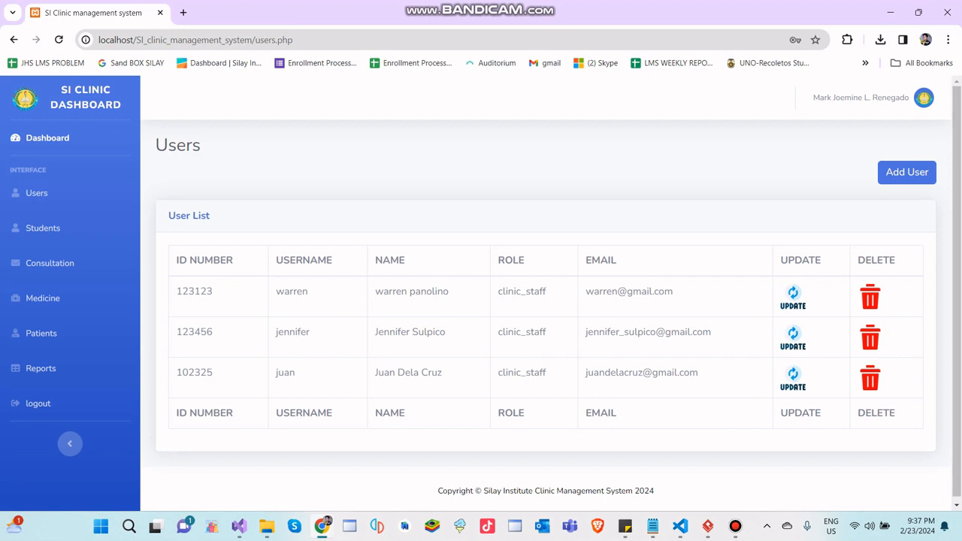
pyautogui.moveTo(698, 372); pyautogui.dragTo(585, 372)
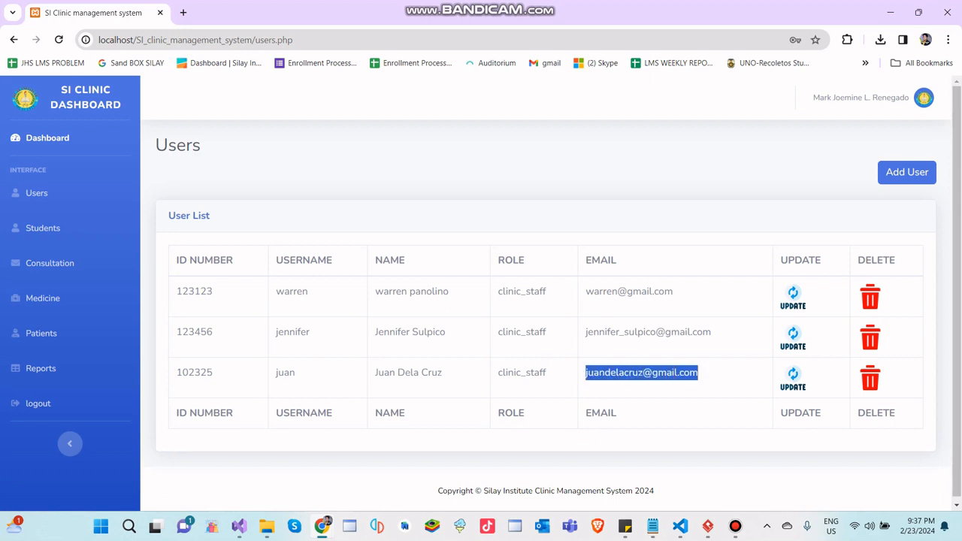
pyautogui.click(640, 376)
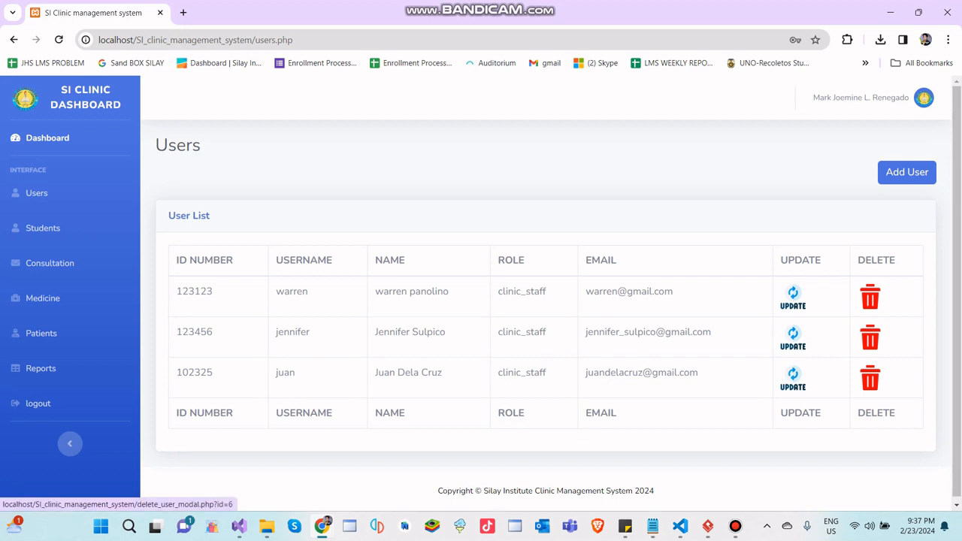
# - Delete the newly added clinic_staff user from the user list and open the student list
pyautogui.click(869, 378)
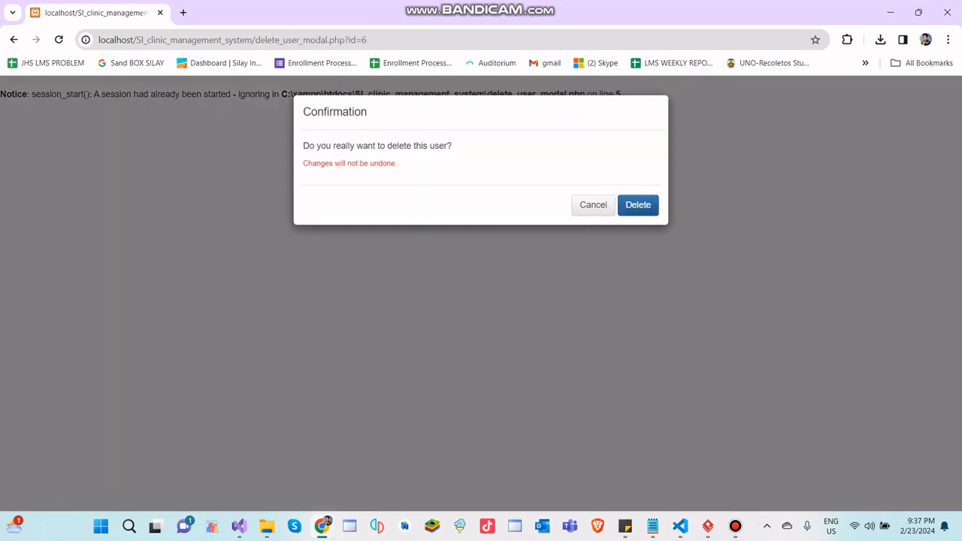
pyautogui.click(638, 204)
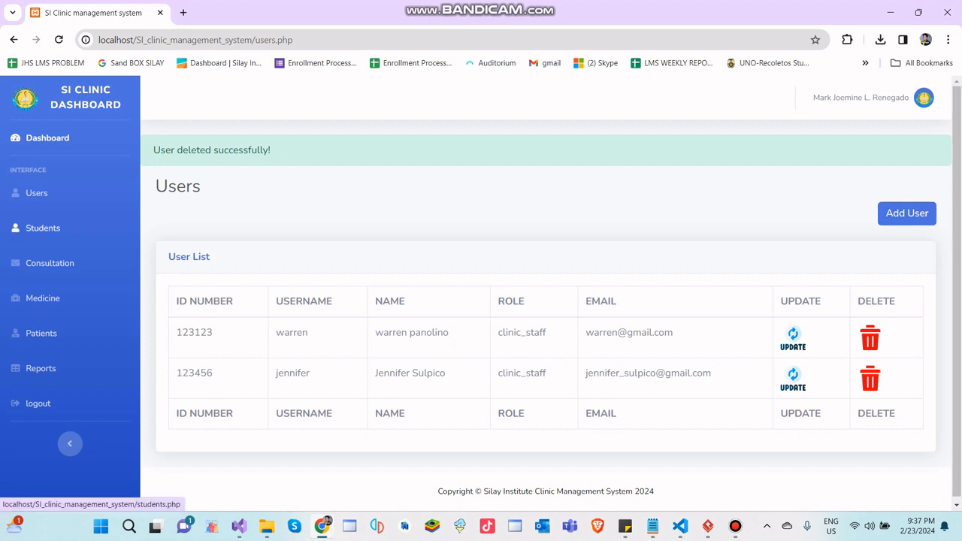
pyautogui.click(43, 227)
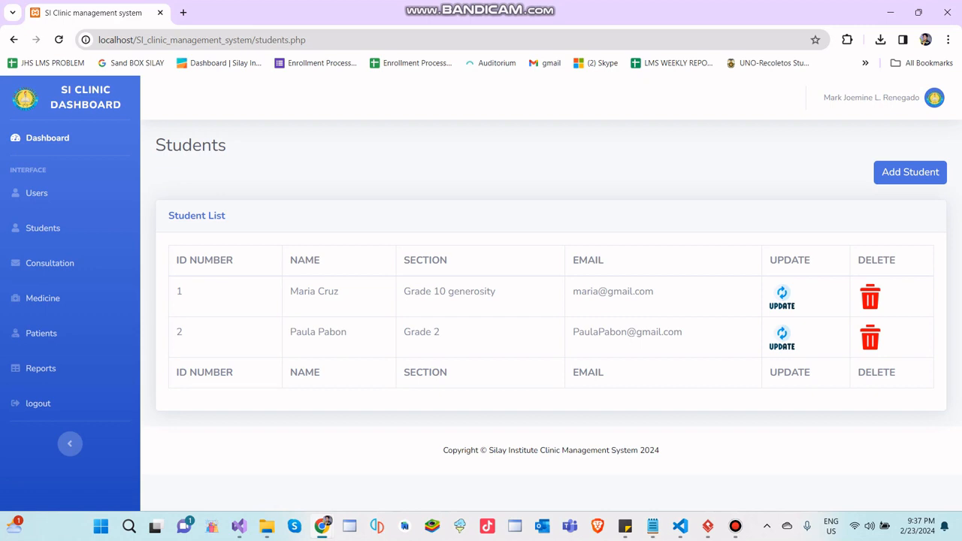
# - Start a new student record and enter the ID number and the student's full name
pyautogui.click(910, 172)
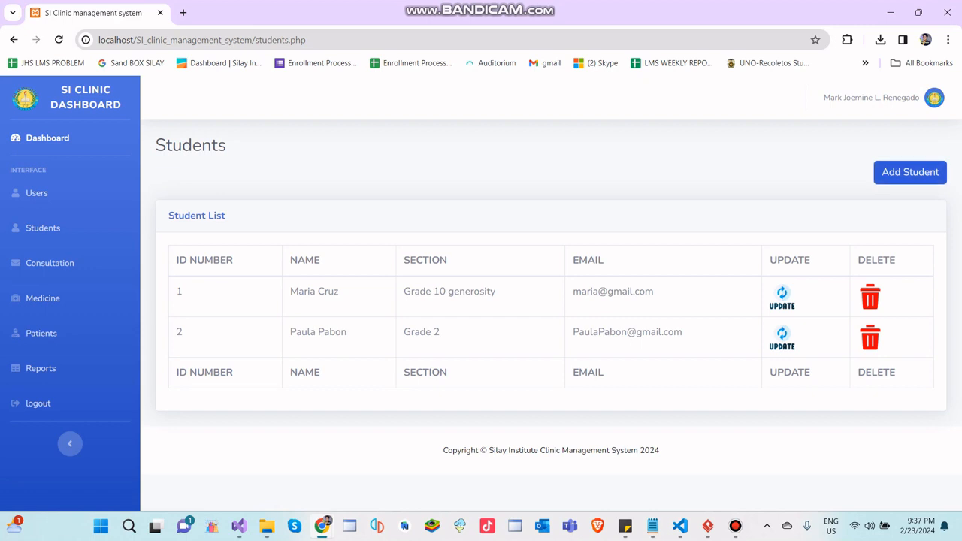
pyautogui.write('12')
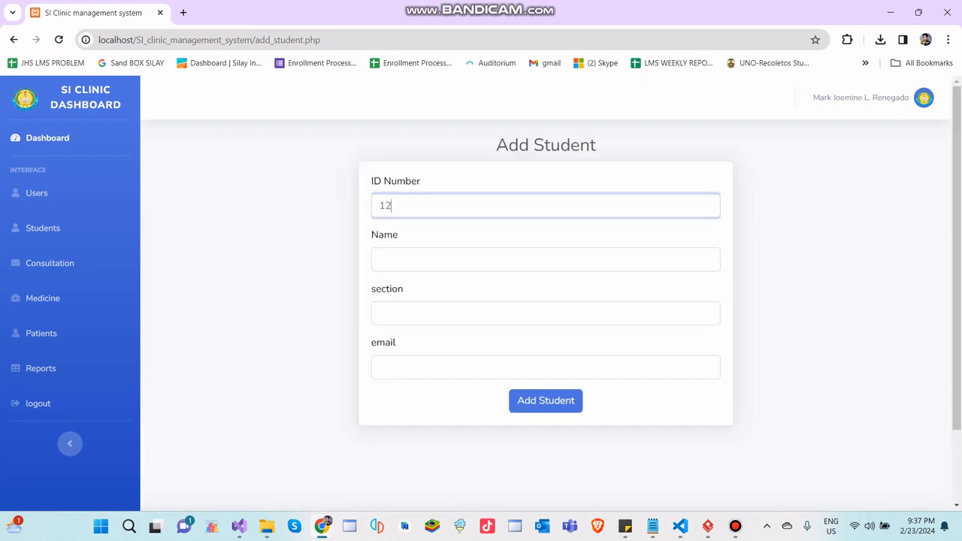
pyautogui.write('31223')
pyautogui.press('Tab')
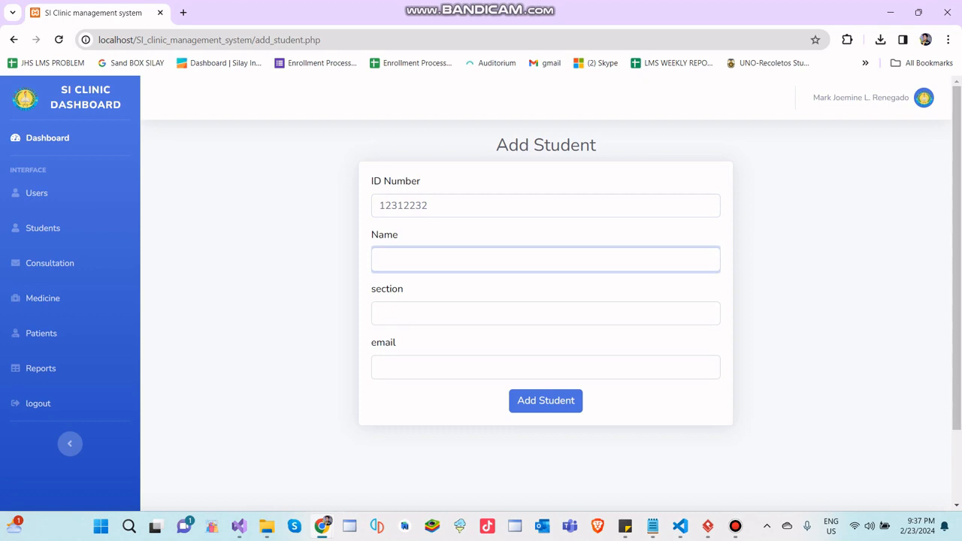
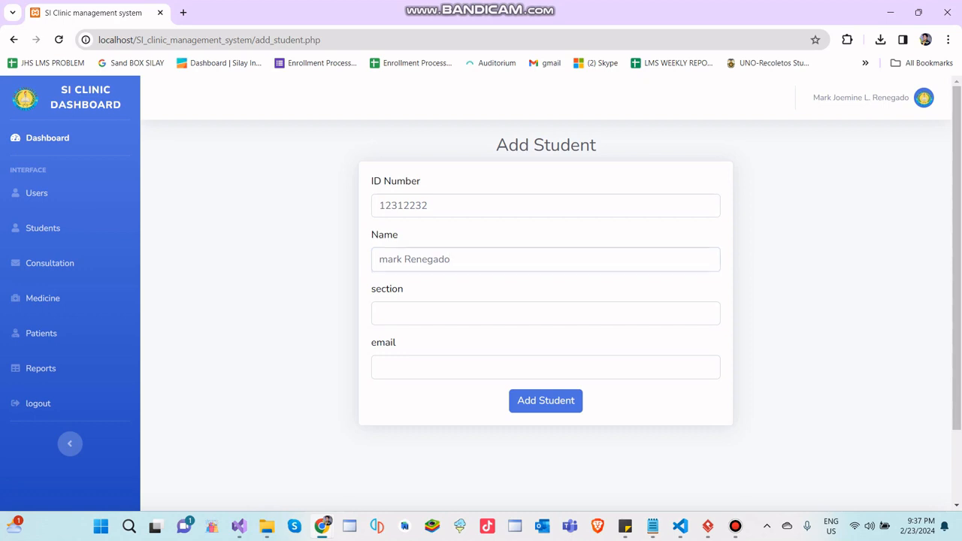
# - Set the new student's section to BSCS 3A, fill in the email and add the student
pyautogui.press('Tab')
pyautogui.write('BSCS')
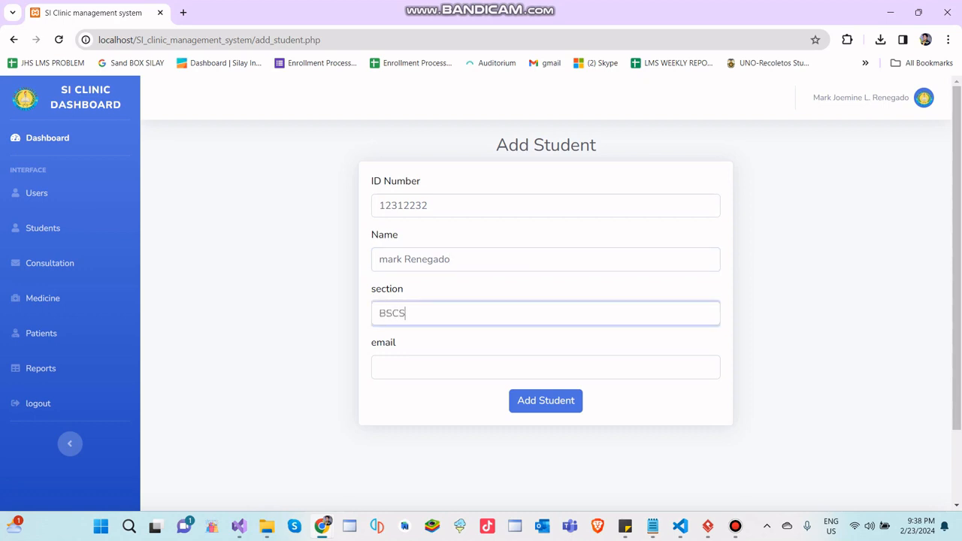
pyautogui.write(' 3A')
pyautogui.press('Tab')
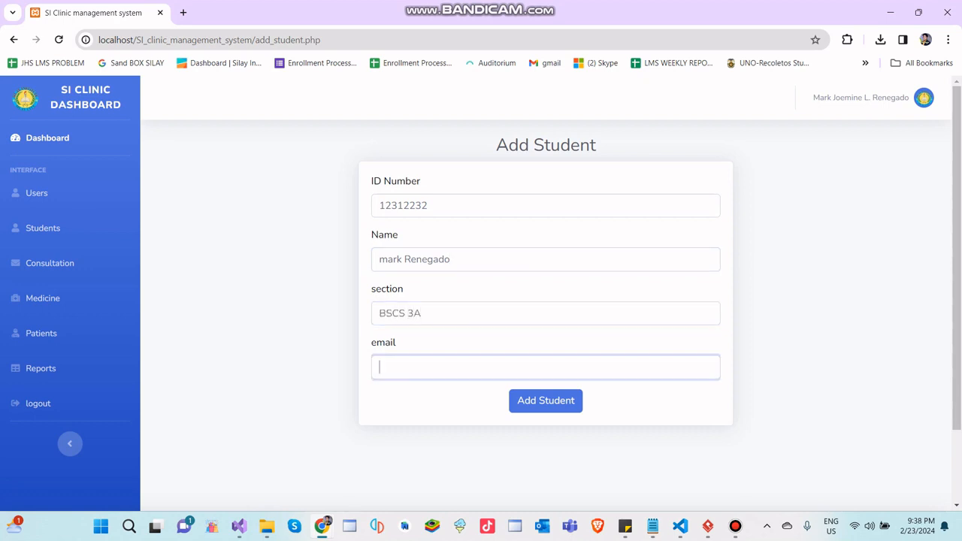
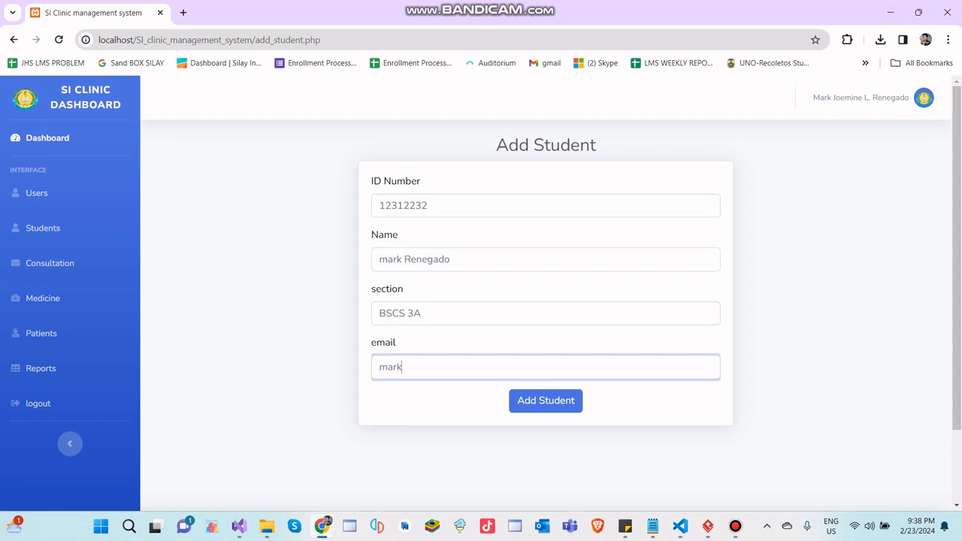
pyautogui.press('Return')
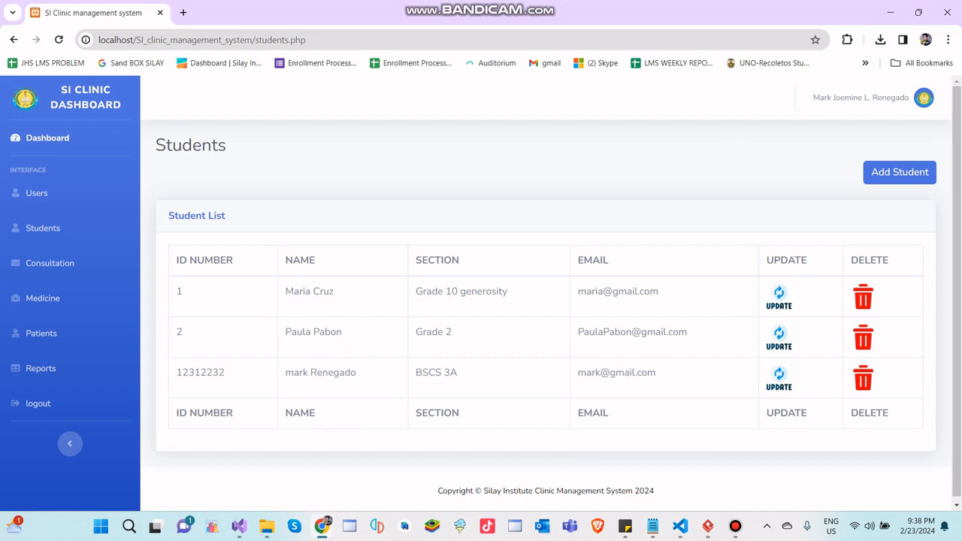
# - Update the BSCS 3A student's email by inserting the surname before the @ and save the changes
pyautogui.moveTo(182, 372); pyautogui.dragTo(655, 372)
pyautogui.click(778, 380)
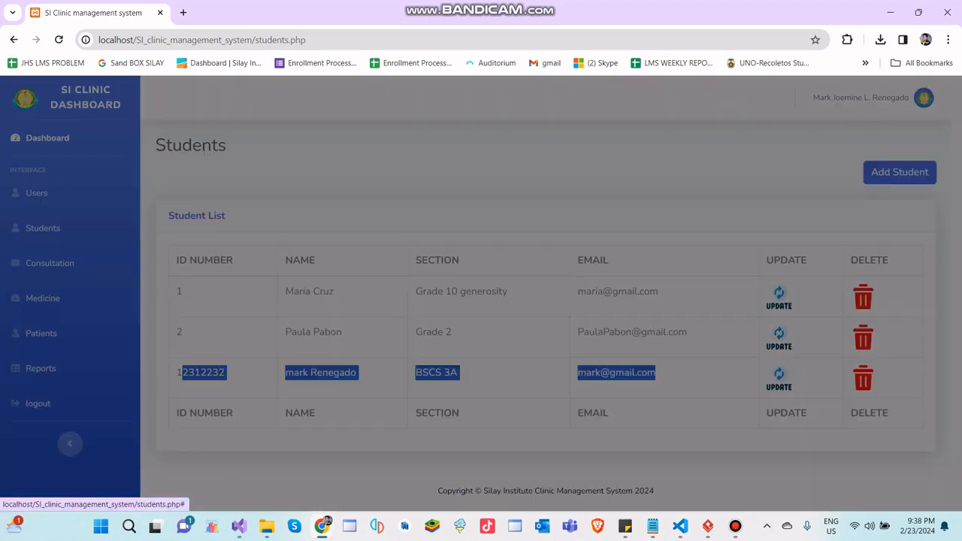
pyautogui.click(355, 336)
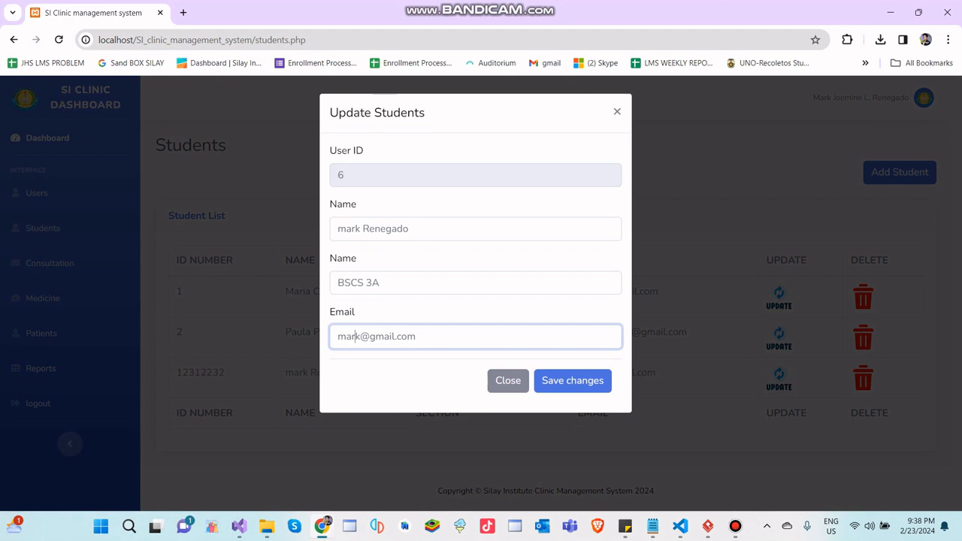
pyautogui.write('renegado')
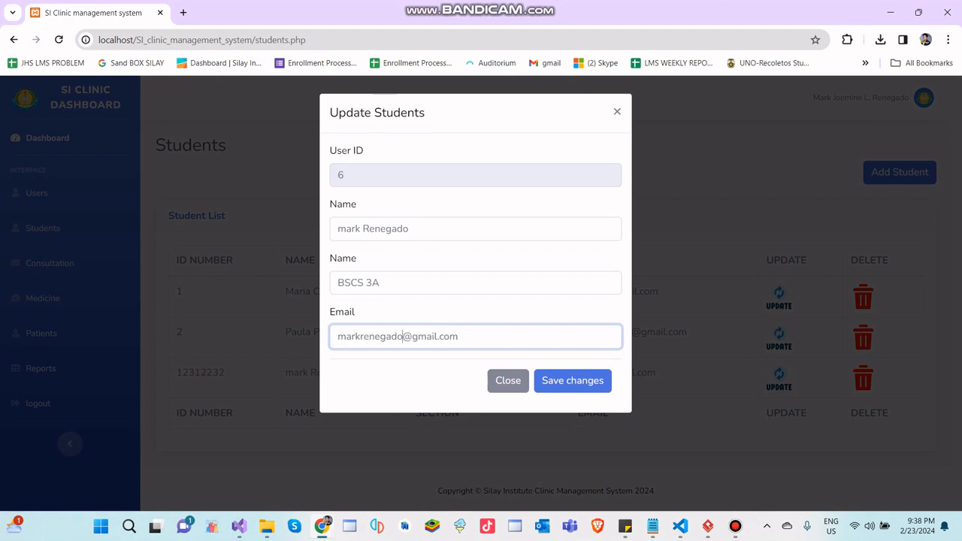
pyautogui.click(568, 384)
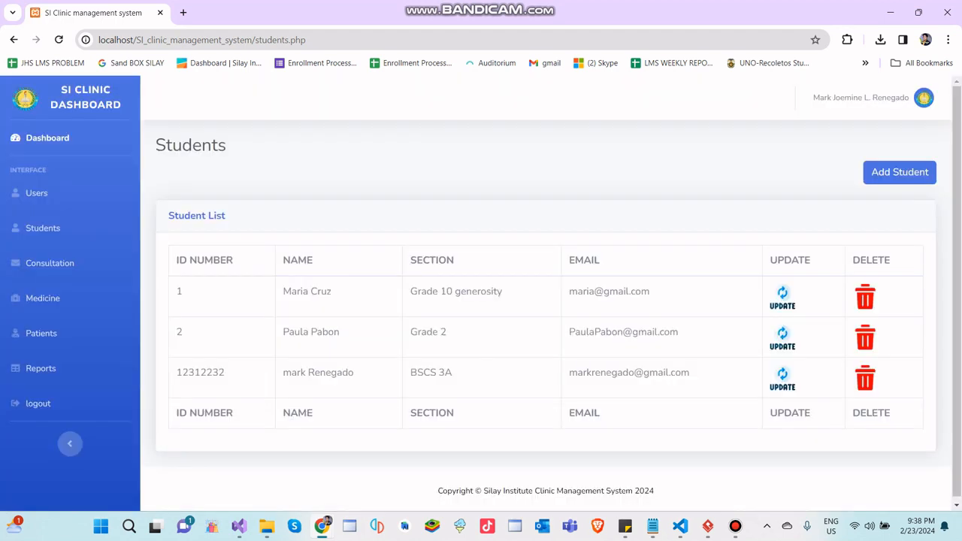
# - Delete the BSCS 3A student from the student list and confirm the deletion
pyautogui.moveTo(690, 372); pyautogui.dragTo(569, 372)
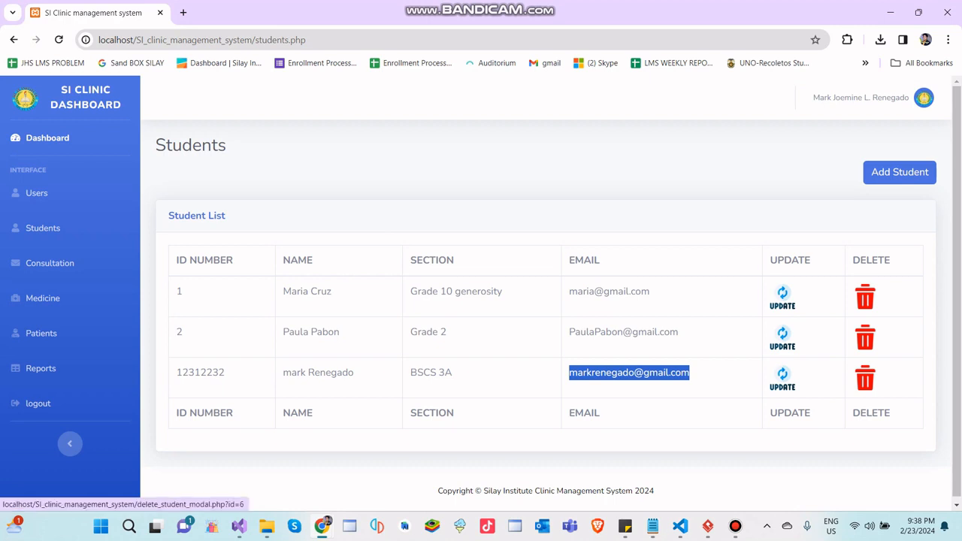
pyautogui.click(865, 377)
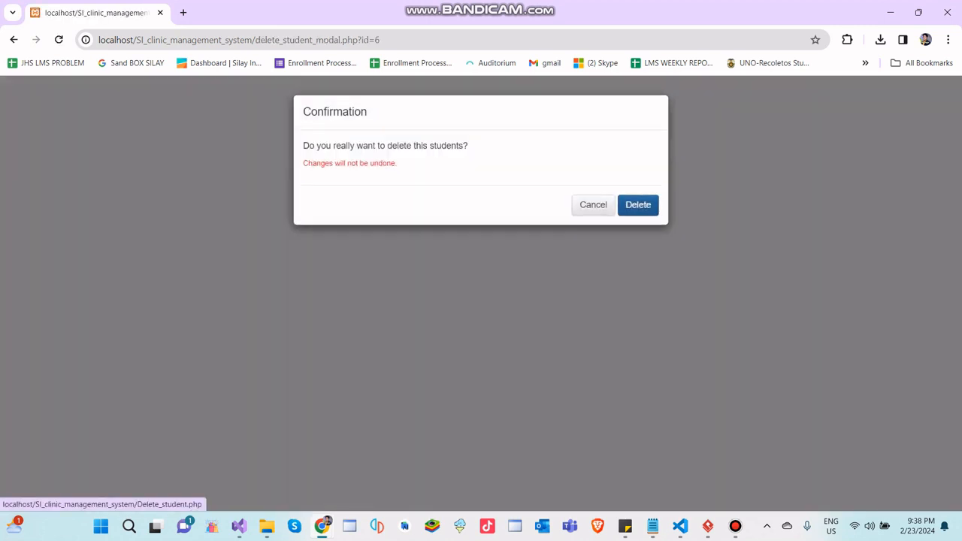
pyautogui.click(638, 205)
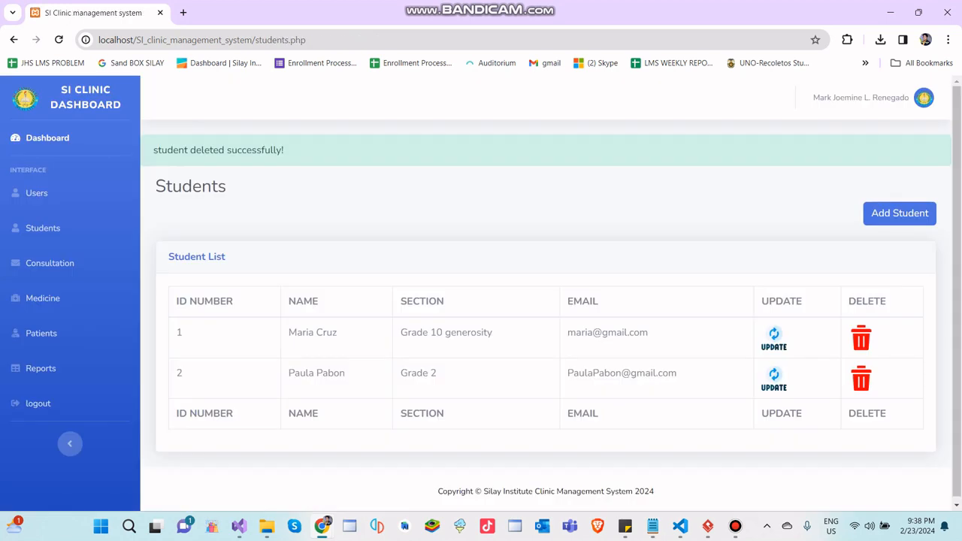
# - Start another student record, entering a six-digit ID number and the student's full name including the second given name
pyautogui.click(899, 213)
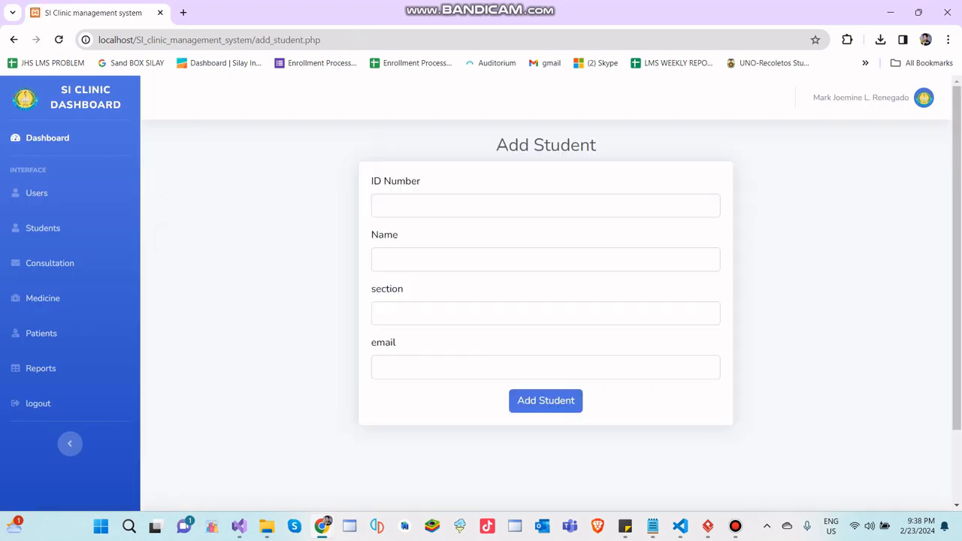
pyautogui.click(546, 206)
pyautogui.write('123232')
pyautogui.press('Tab')
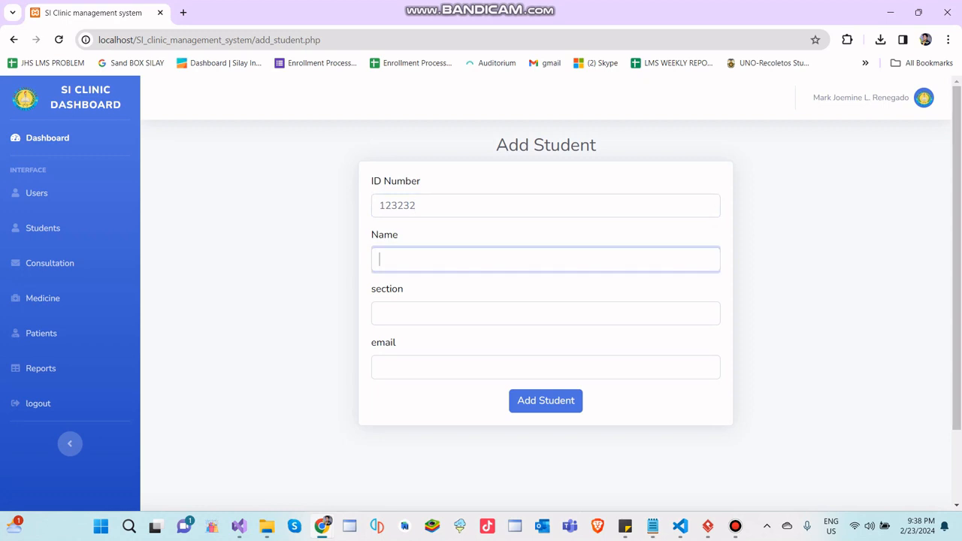
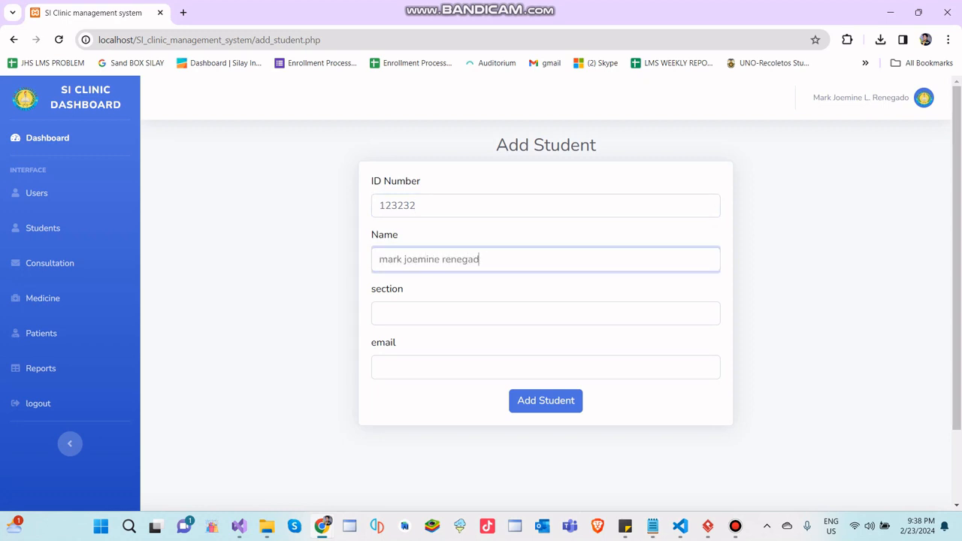
pyautogui.write('0')
pyautogui.press('BackSpace')
pyautogui.write('o')
# - Enter bscs 3A as the section, fill in the student's email and add the record to the student list
pyautogui.press('Tab')
pyautogui.write('bscs 3')
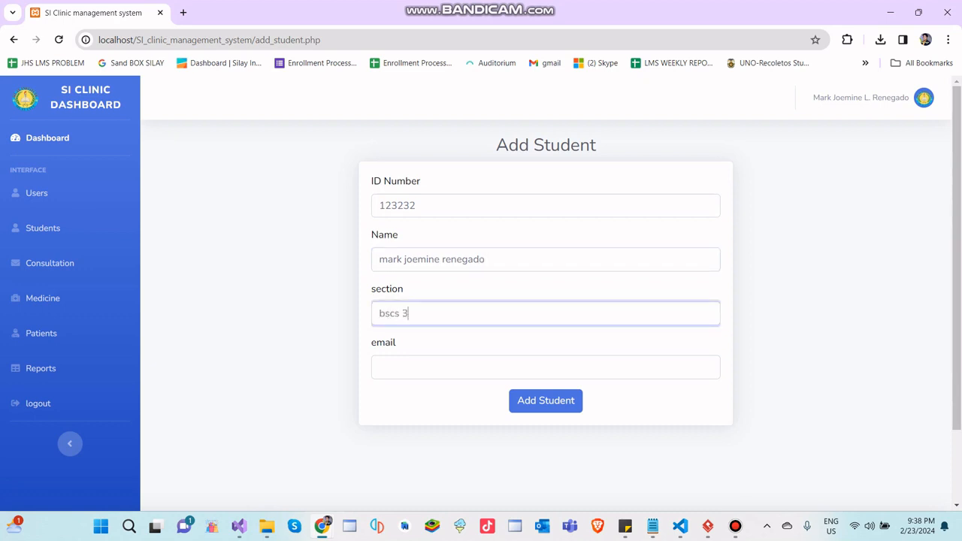
pyautogui.write('A')
pyautogui.press('Tab')
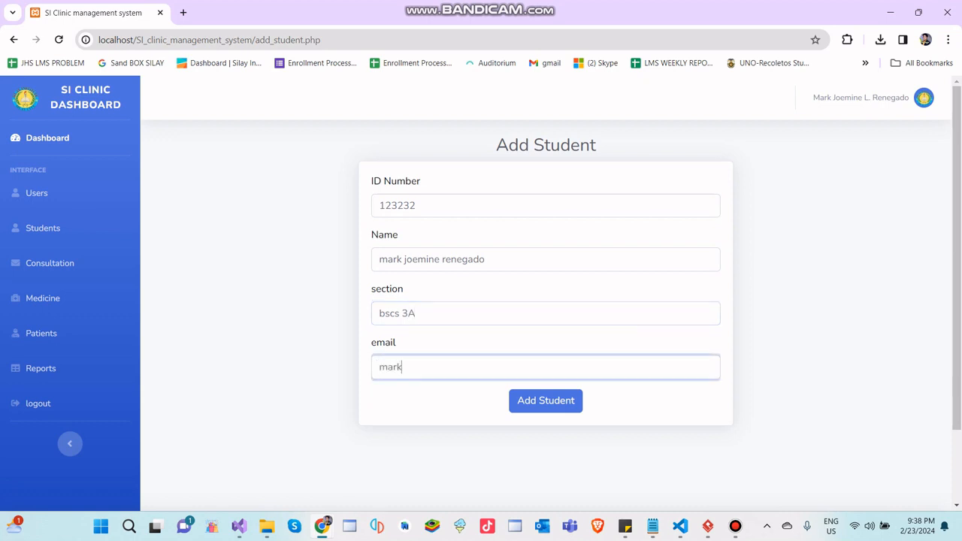
pyautogui.press('Return')
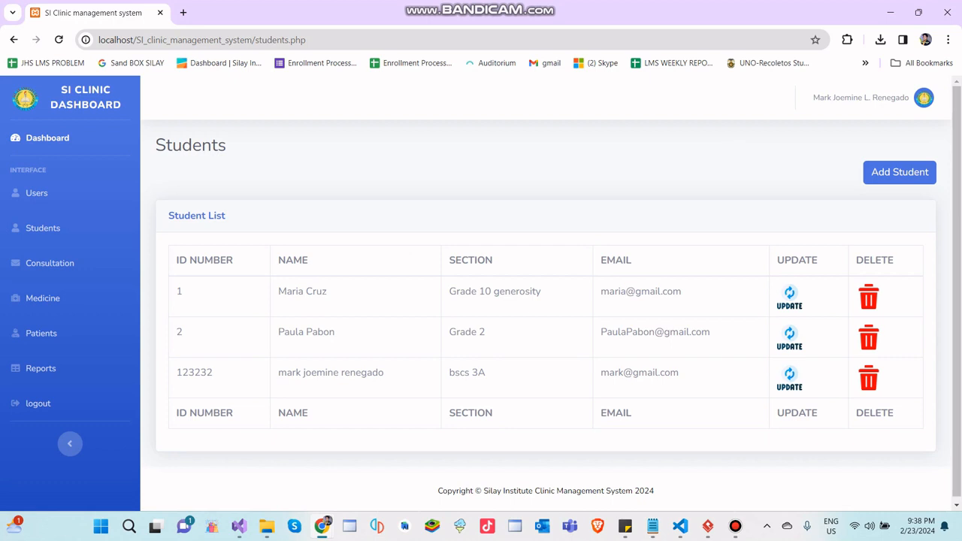
pyautogui.moveTo(176, 372); pyautogui.dragTo(678, 372)
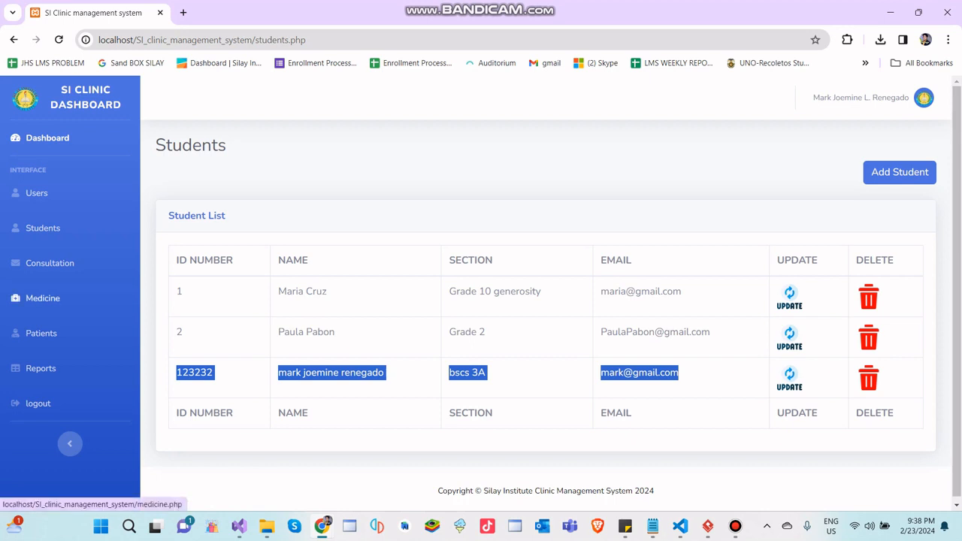
# - Open the medicine list and add Neozep with the generic name "sample generic" and a stock of 20
pyautogui.click(42, 298)
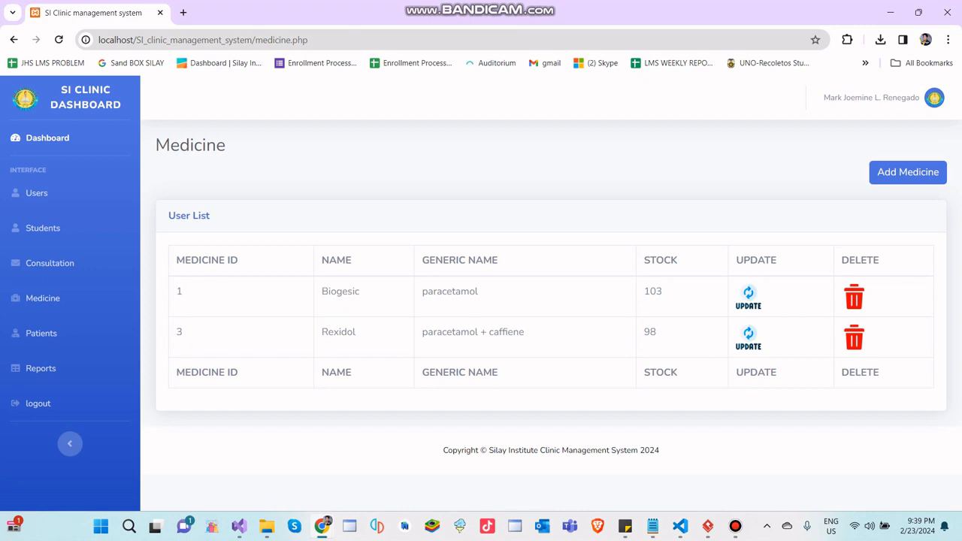
pyautogui.click(908, 172)
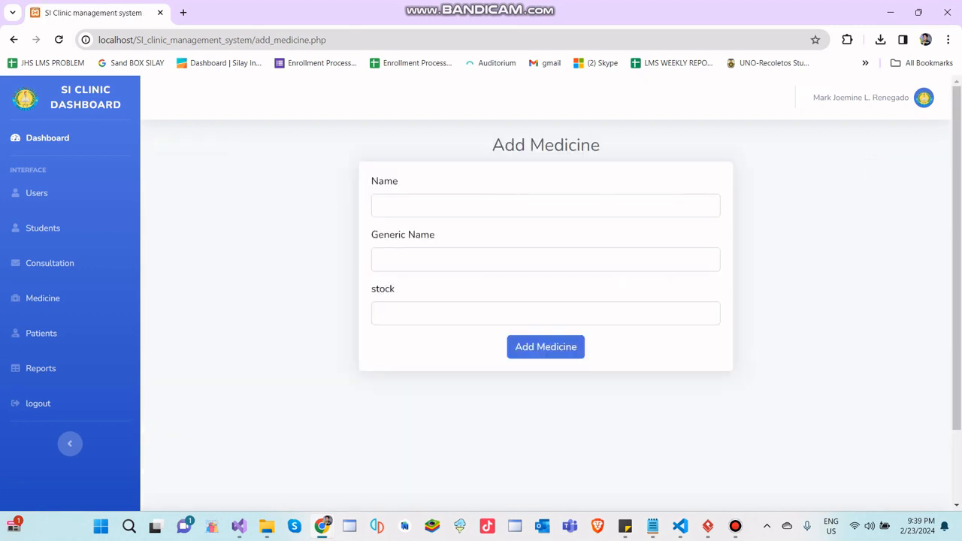
pyautogui.click(545, 206)
pyautogui.write('Ne')
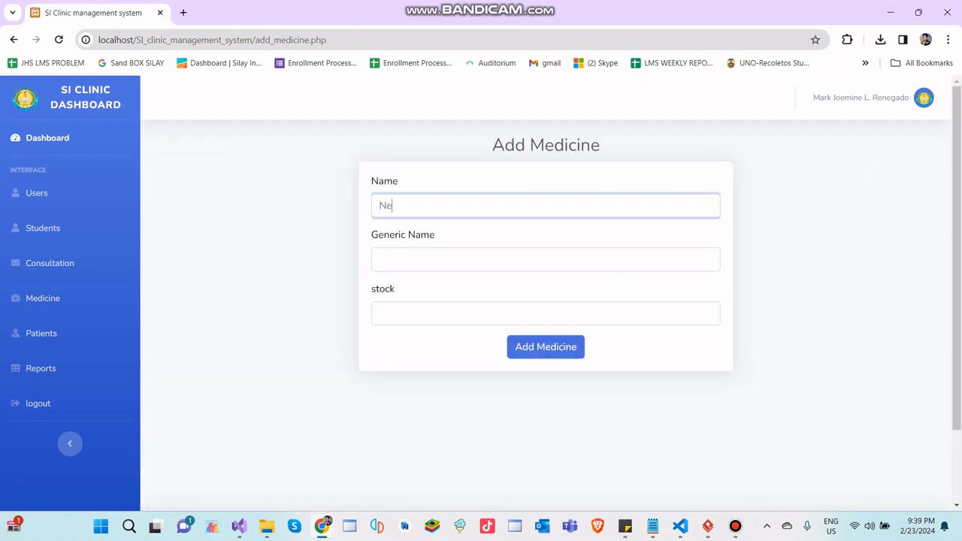
pyautogui.write('ozep')
pyautogui.press('Tab')
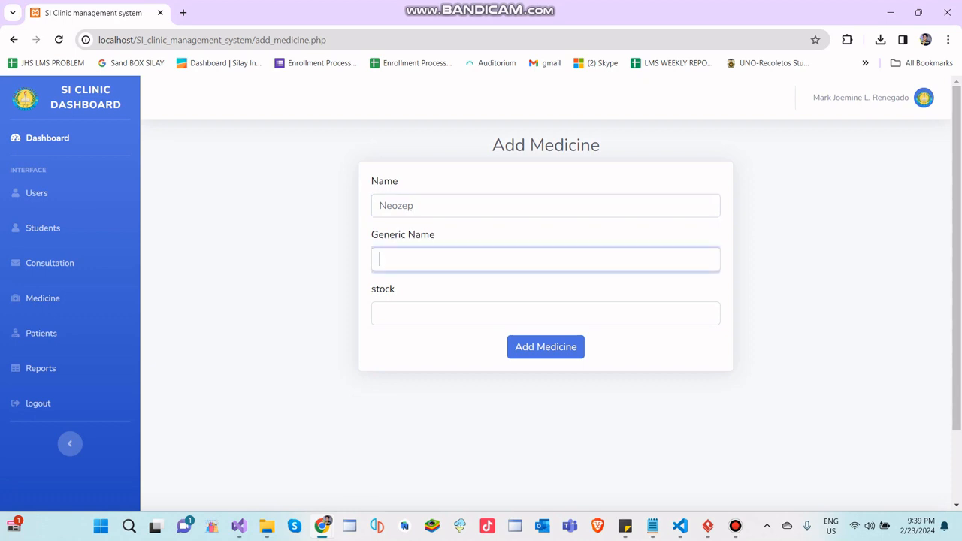
pyautogui.write('sample generic')
pyautogui.press('Tab')
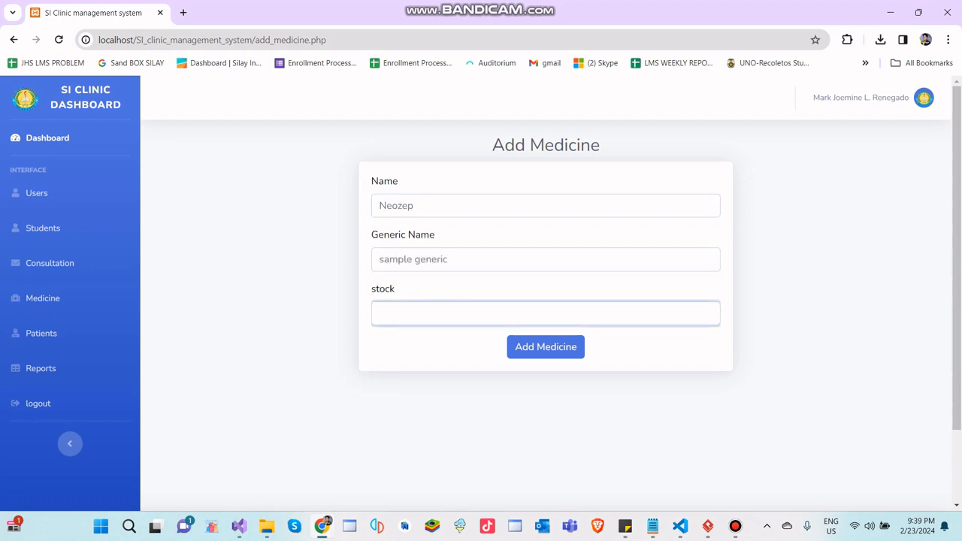
pyautogui.write('20')
pyautogui.press('Return')
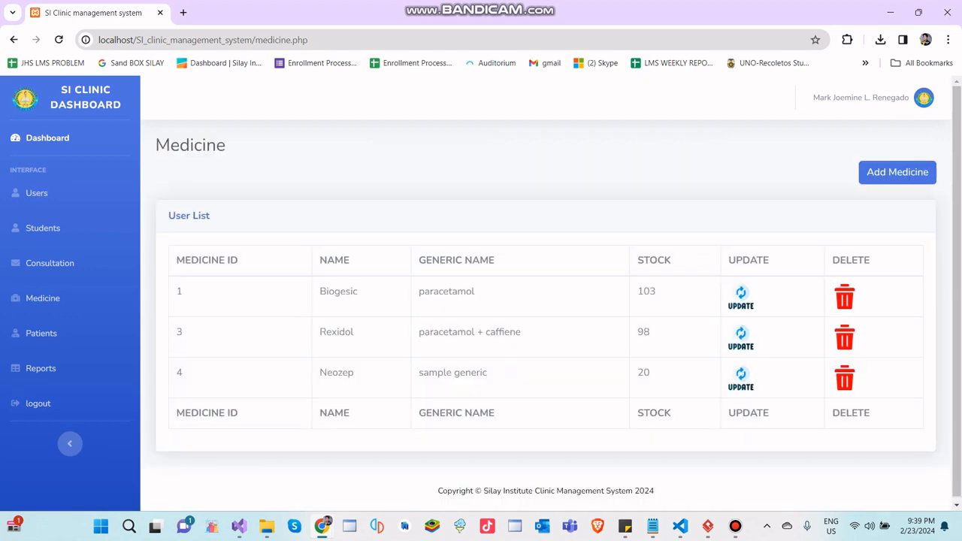
# - Update the Neozep medicine's stock to 60 and save the changes
pyautogui.moveTo(175, 373); pyautogui.dragTo(782, 377)
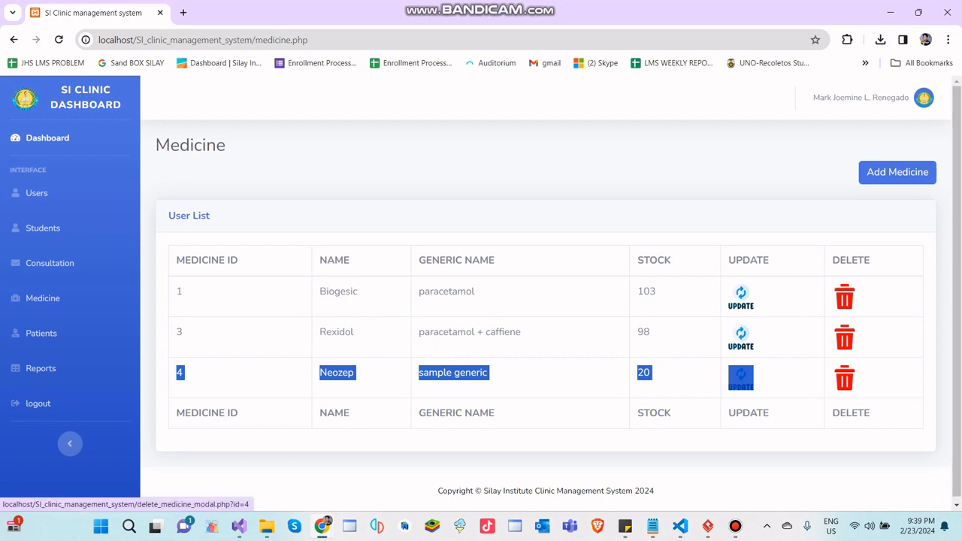
pyautogui.click(879, 380)
pyautogui.click(741, 378)
pyautogui.click(451, 337)
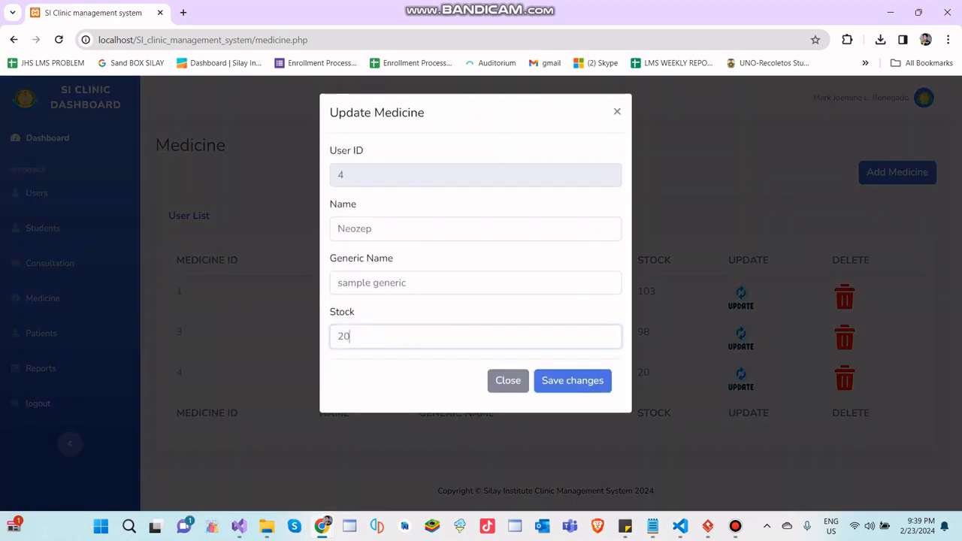
pyautogui.press('BackSpace')
pyautogui.press('BackSpace')
pyautogui.write('40')
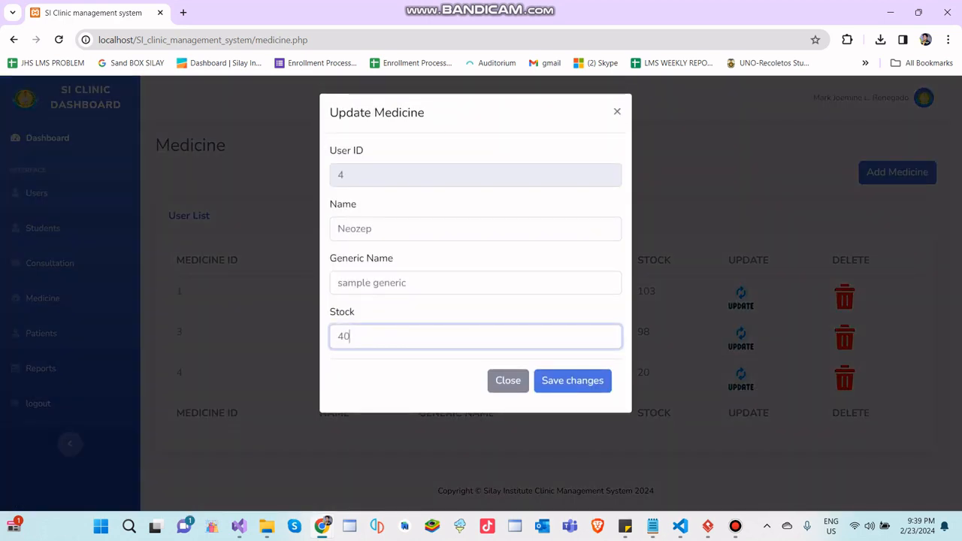
pyautogui.press('BackSpace')
pyautogui.press('BackSpace')
pyautogui.write('60')
pyautogui.click(572, 380)
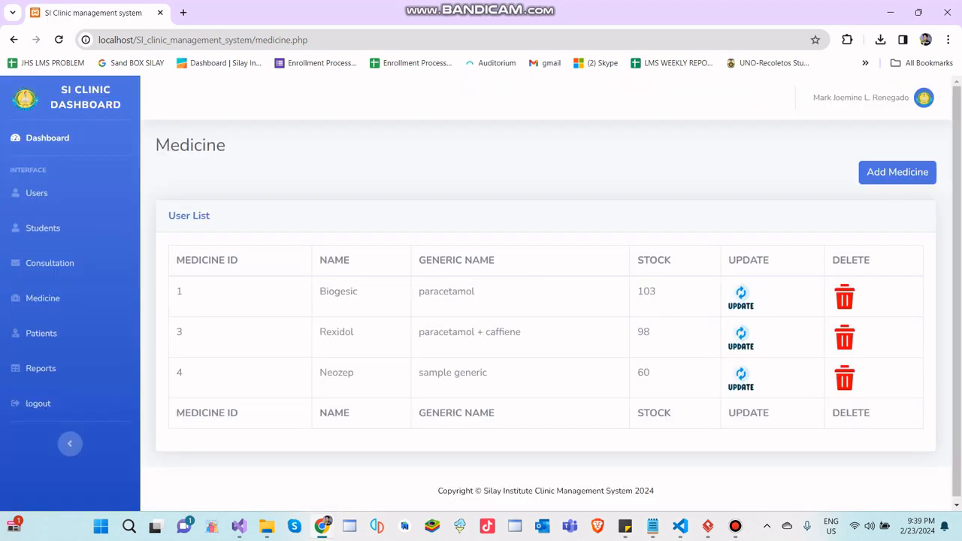
# - Delete Neozep from the medicine list, confirm the deletion and open the consultation page
pyautogui.click(844, 378)
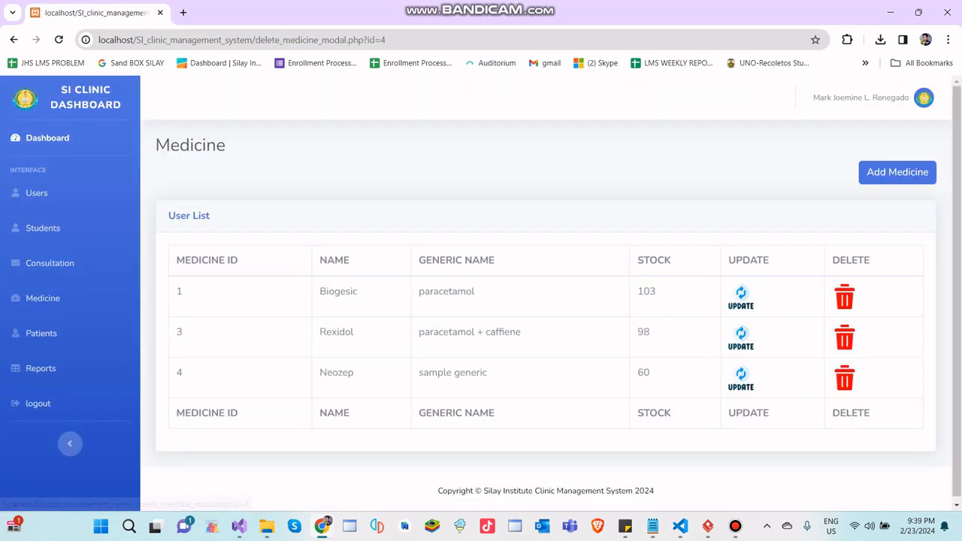
pyautogui.click(638, 205)
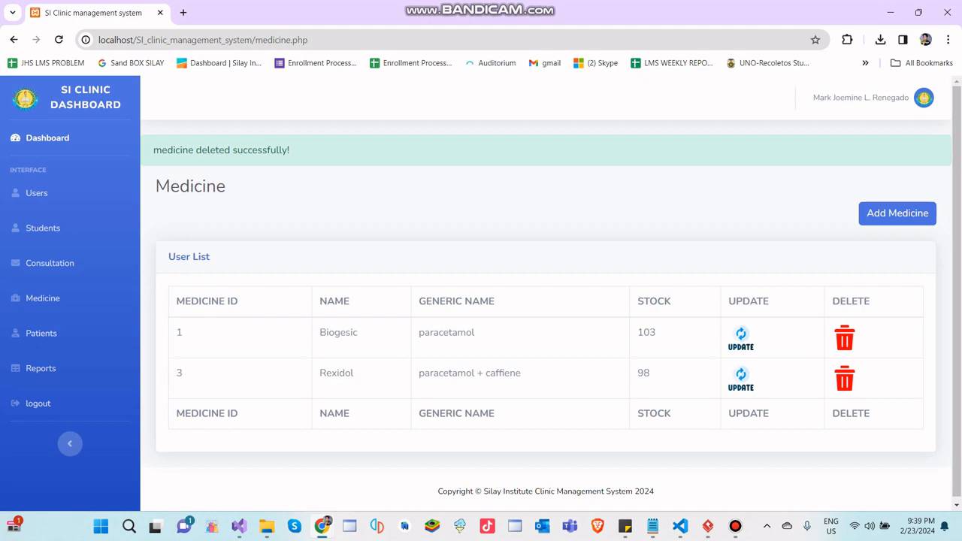
pyautogui.click(49, 263)
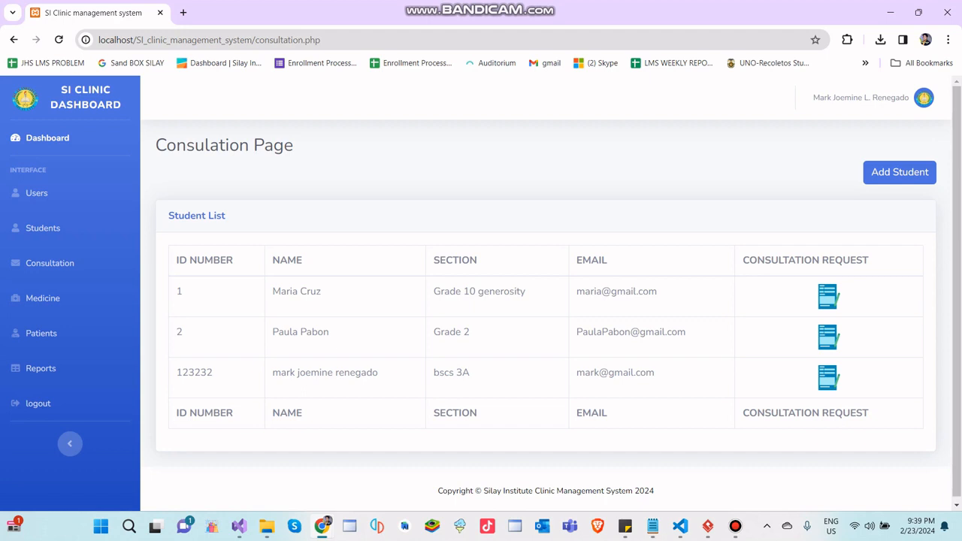
# - Open a consultation request for the student in section bscs 3A
pyautogui.scroll(-1, 297, 372)
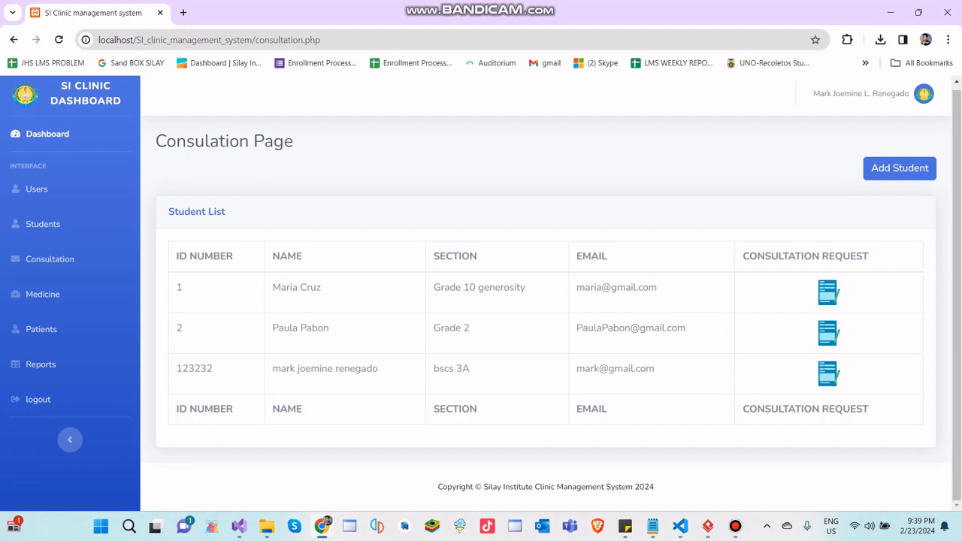
pyautogui.moveTo(655, 368); pyautogui.dragTo(198, 368)
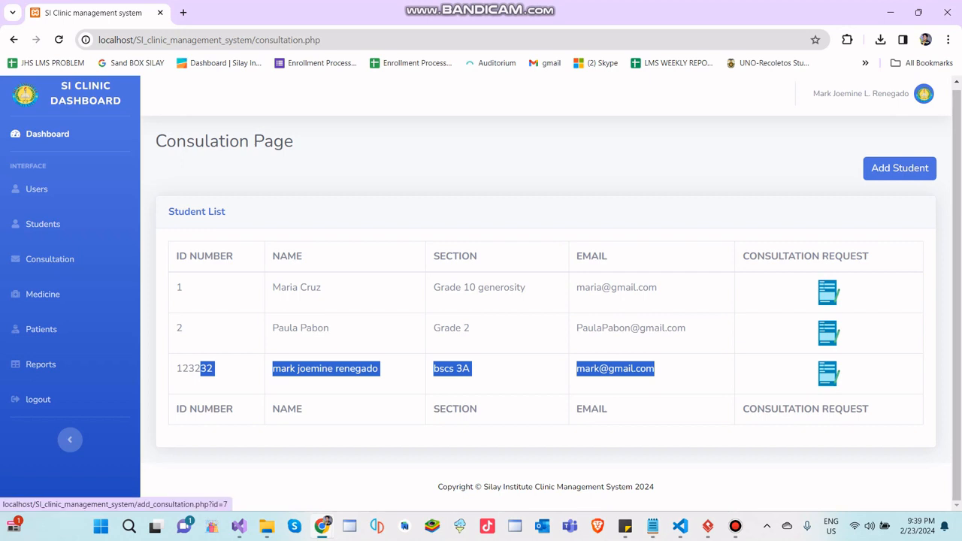
pyautogui.click(827, 374)
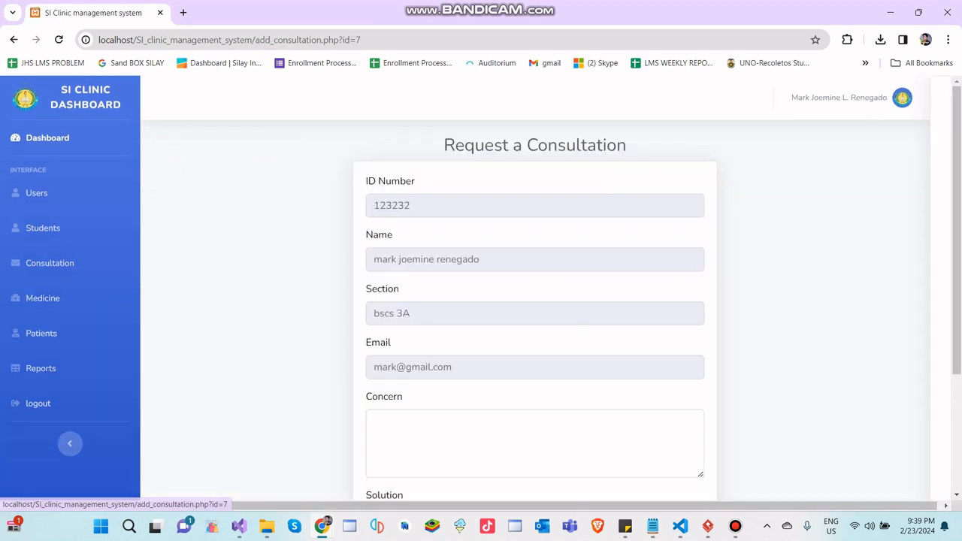
# - Review the prefilled ID number, name, section and email fields of the consultation request form
pyautogui.scroll(-1, 535, 316)
pyautogui.scroll(1, 534, 316)
pyautogui.click(459, 206)
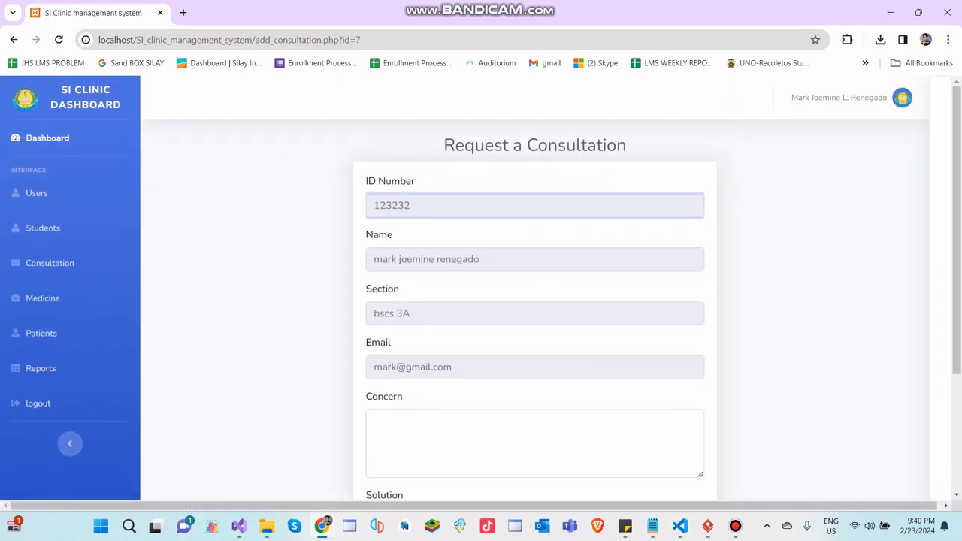
pyautogui.click(459, 259)
pyautogui.click(459, 206)
pyautogui.moveTo(456, 259); pyautogui.dragTo(462, 259)
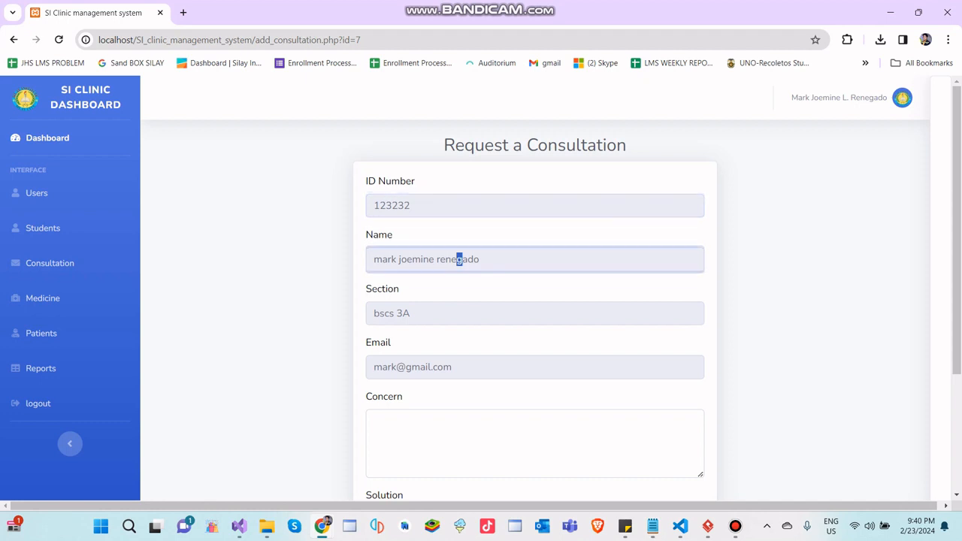
pyautogui.click(459, 206)
pyautogui.click(459, 259)
pyautogui.click(459, 289)
pyautogui.click(459, 206)
pyautogui.doubleClick(459, 288)
pyautogui.click(459, 259)
pyautogui.click(459, 205)
pyautogui.click(459, 259)
pyautogui.click(459, 206)
pyautogui.scroll(-1, 459, 225)
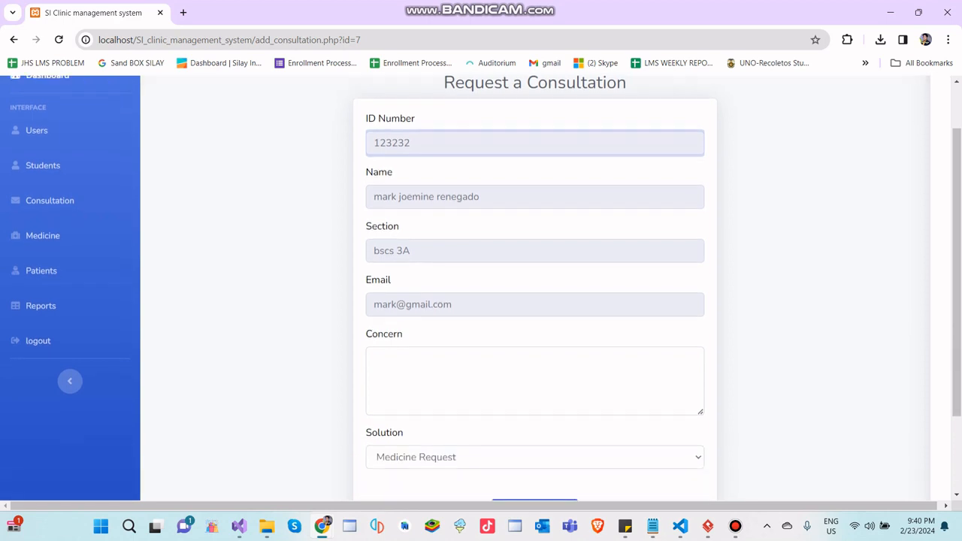
pyautogui.click(459, 251)
pyautogui.click(459, 303)
pyautogui.scroll(-2, 459, 293)
# - Enter "I have headache" as the concern in the consultation request
pyautogui.click(459, 276)
pyautogui.scroll(2, 459, 276)
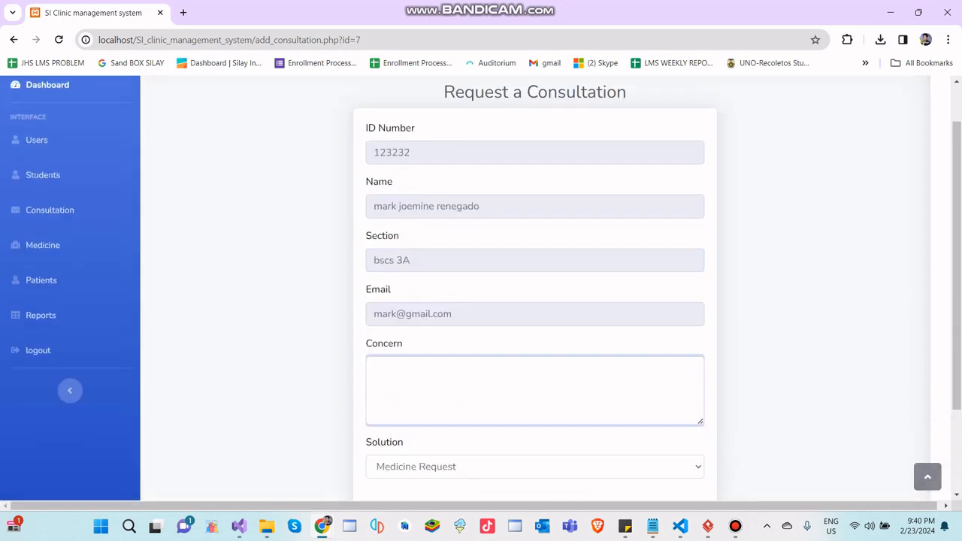
pyautogui.scroll(1, 534, 300)
pyautogui.scroll(-2, 534, 301)
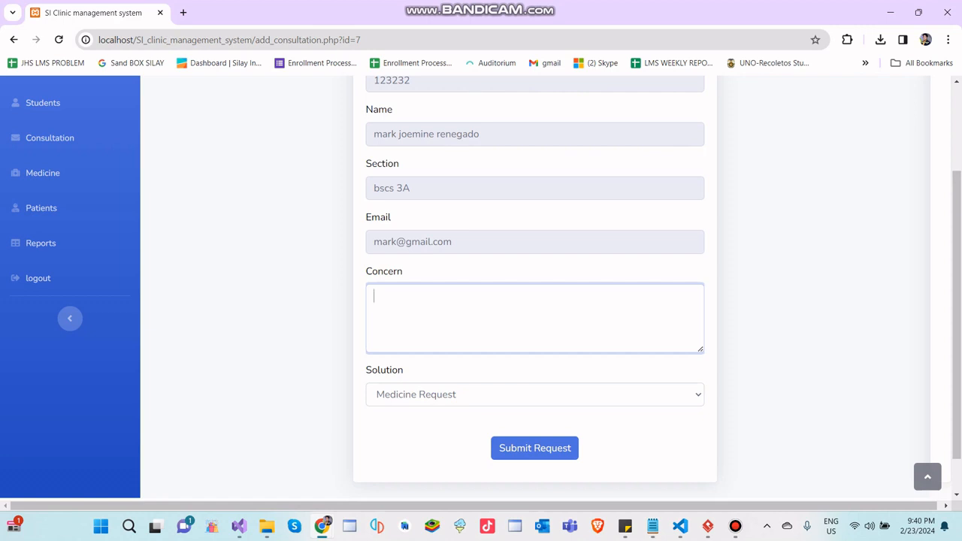
pyautogui.write('I have headache')
# - Review the solution options, keep Medicine Request as the solution and submit the consultation request
pyautogui.scroll(-1, 481, 286)
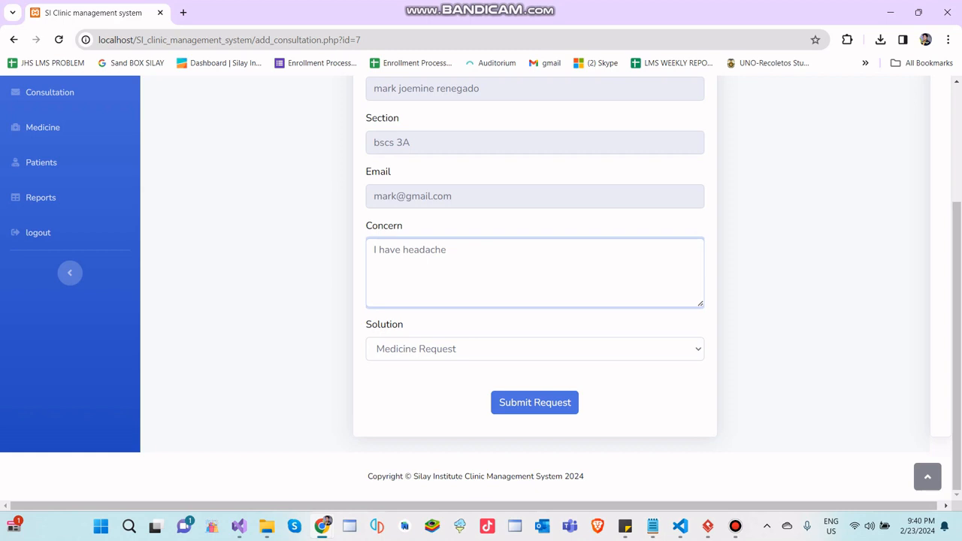
pyautogui.click(535, 349)
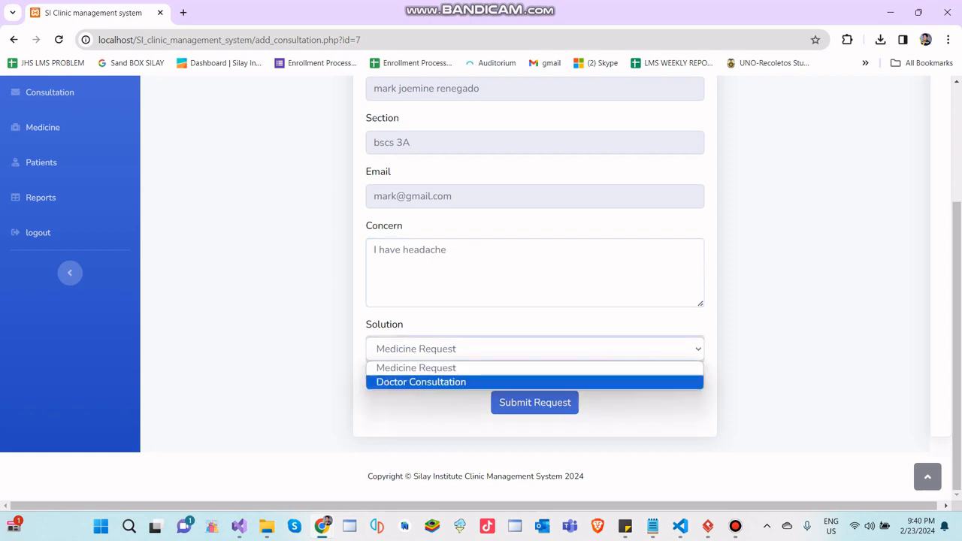
pyautogui.click(534, 382)
pyautogui.click(535, 348)
pyautogui.click(535, 368)
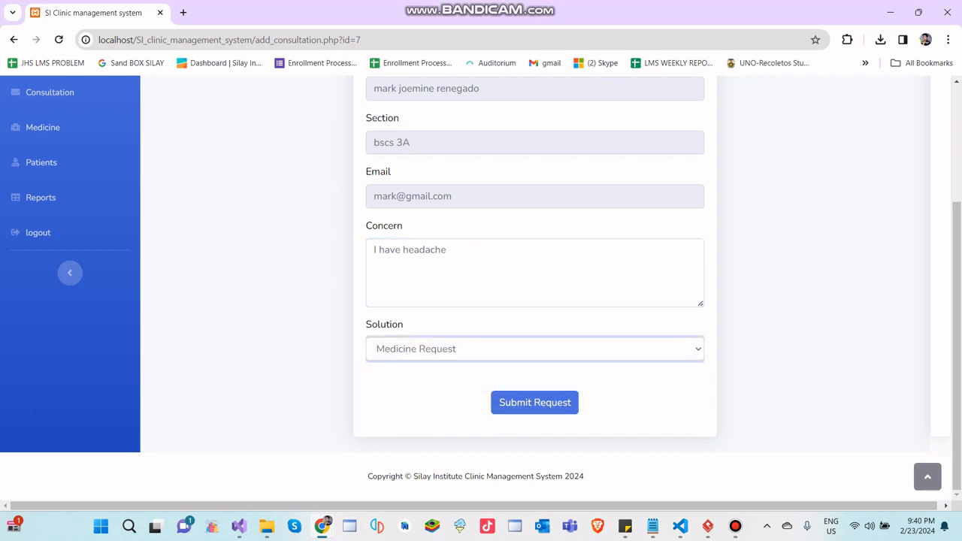
pyautogui.click(535, 348)
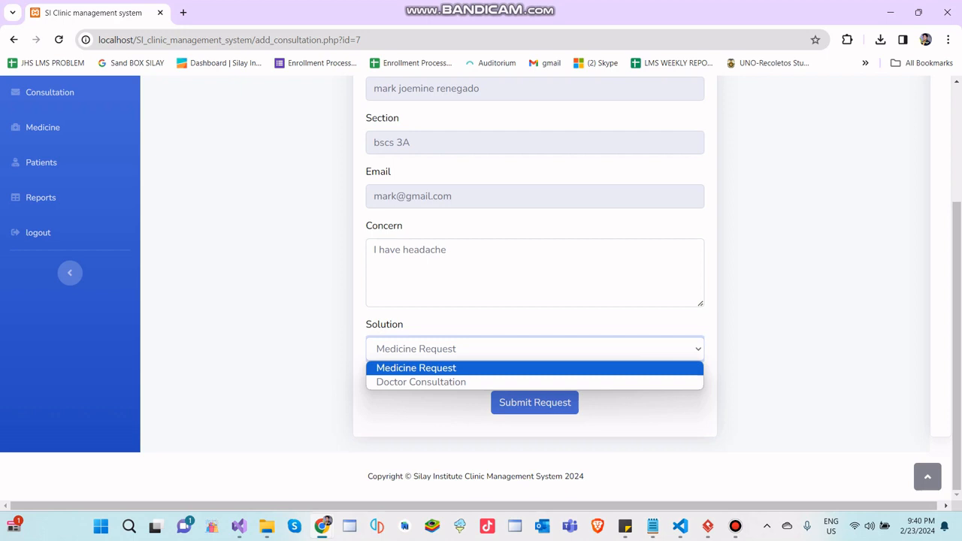
pyautogui.click(535, 349)
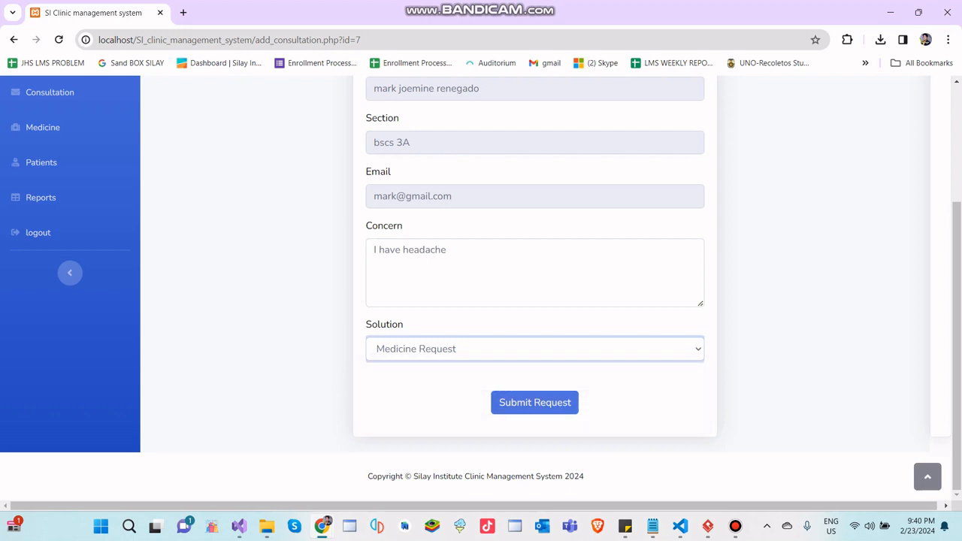
pyautogui.click(535, 348)
pyautogui.click(535, 349)
pyautogui.scroll(2, 534, 361)
pyautogui.scroll(-2, 535, 360)
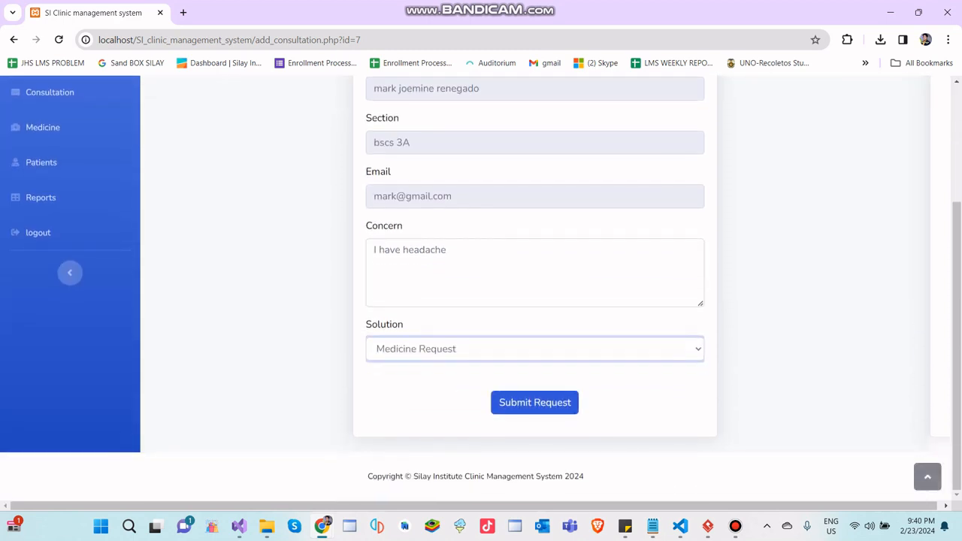
pyautogui.click(535, 402)
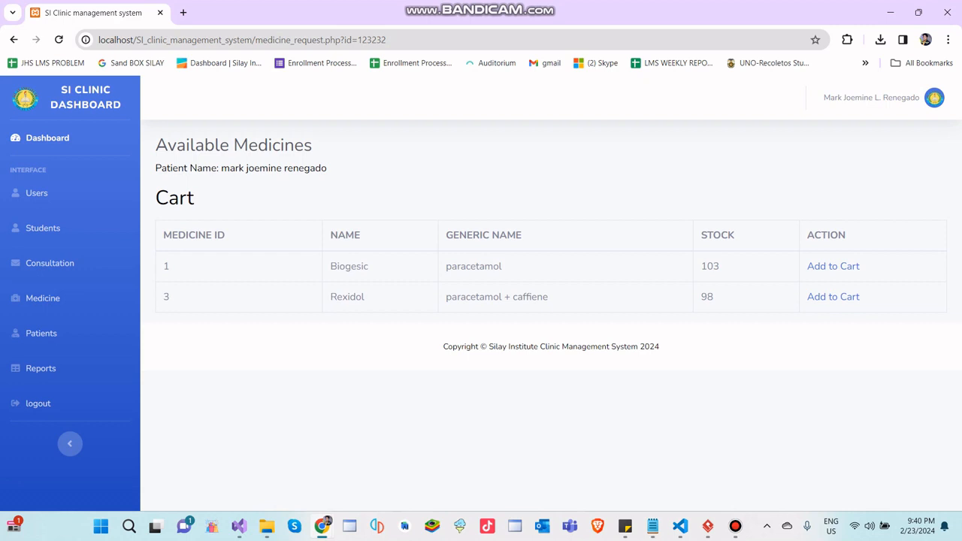
# - Add Biogesic to the patient's cart, then submit and confirm the medicine request
pyautogui.moveTo(720, 267); pyautogui.dragTo(700, 267)
pyautogui.click(833, 266)
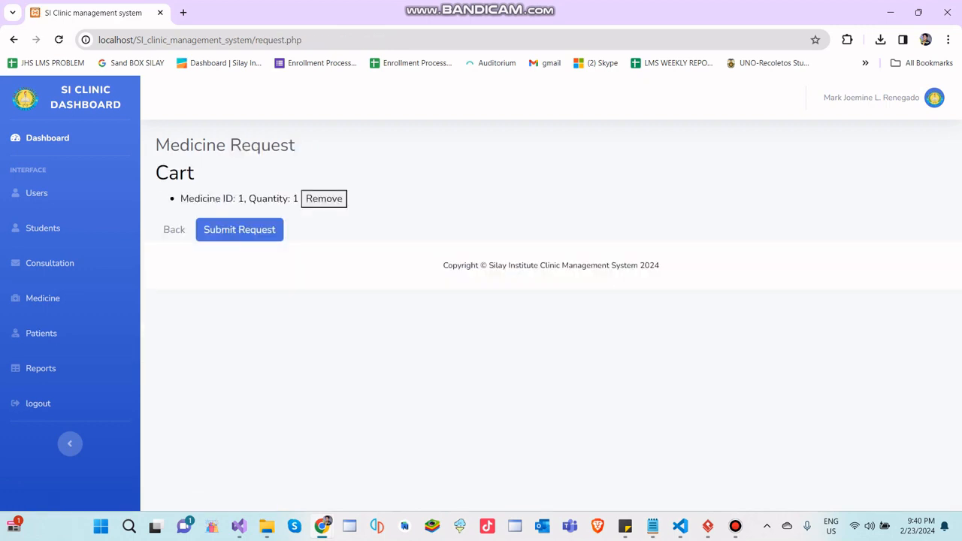
pyautogui.moveTo(188, 198); pyautogui.dragTo(293, 198)
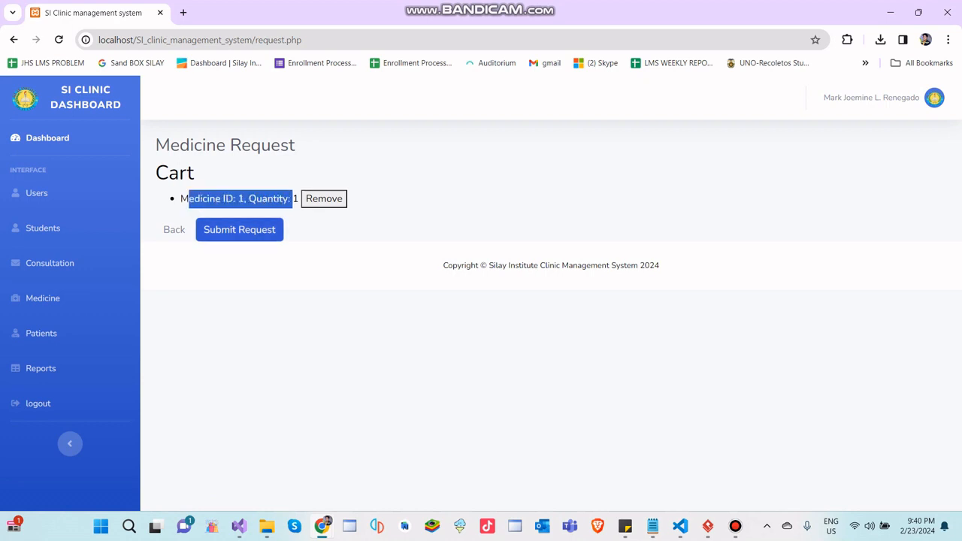
pyautogui.click(238, 229)
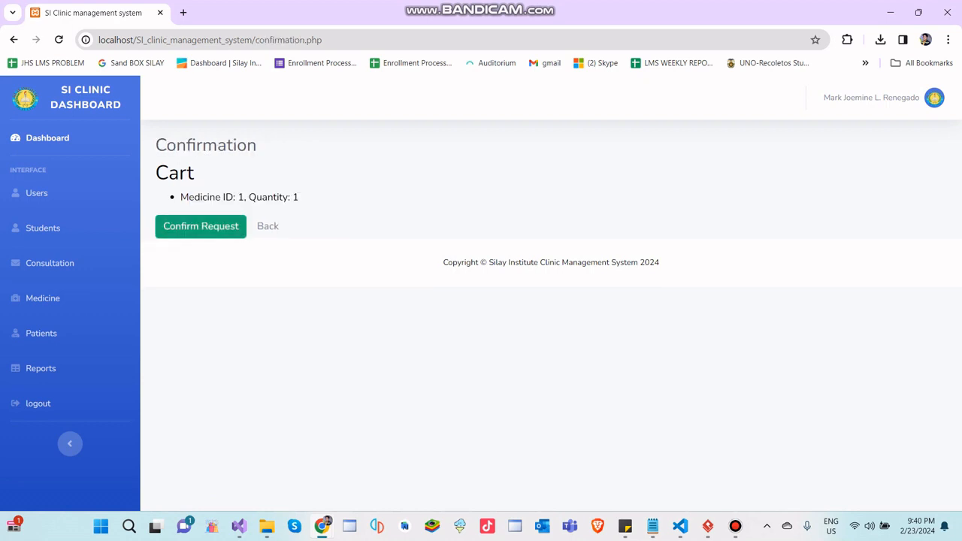
pyautogui.click(201, 226)
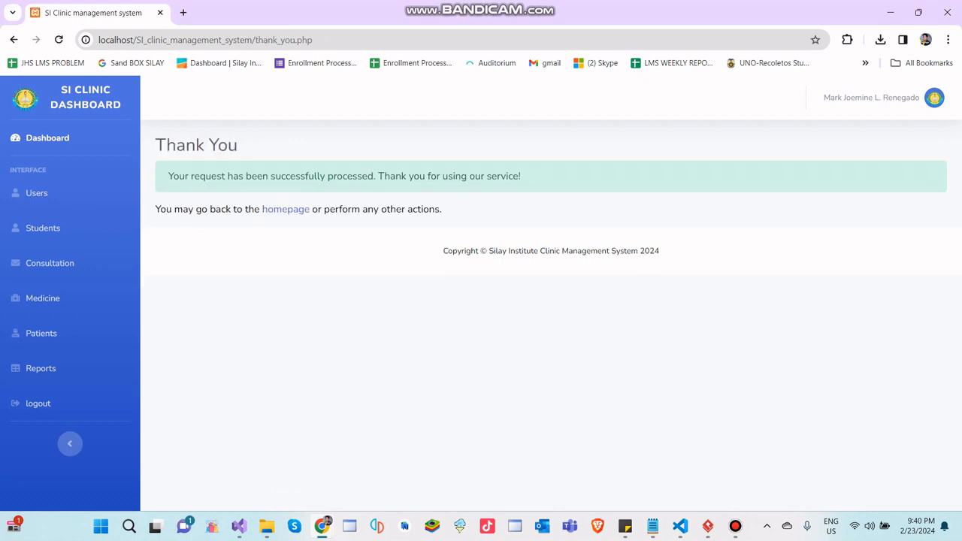
# - Return to the homepage and open another consultation request for the bscs 3A student
pyautogui.moveTo(168, 175); pyautogui.dragTo(521, 175)
pyautogui.click(522, 177)
pyautogui.click(286, 209)
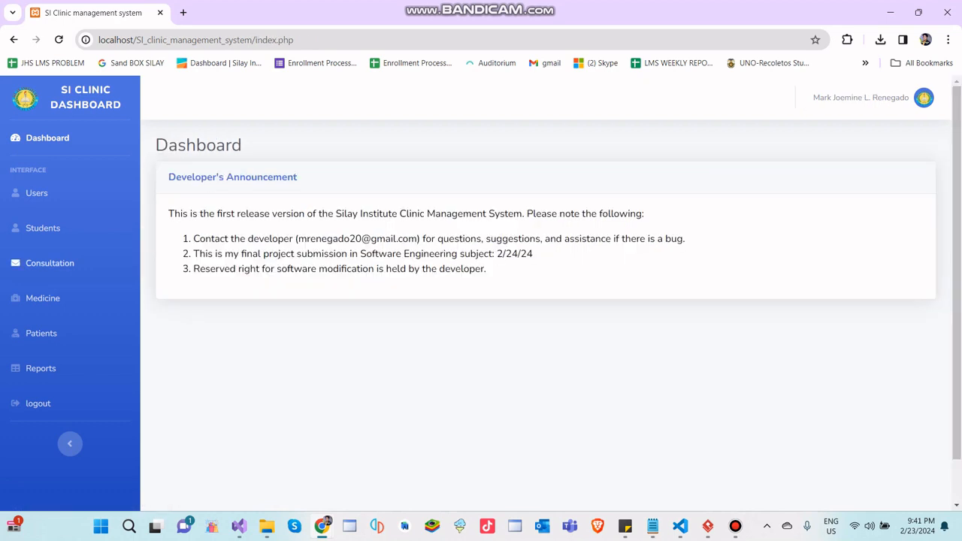
pyautogui.click(50, 262)
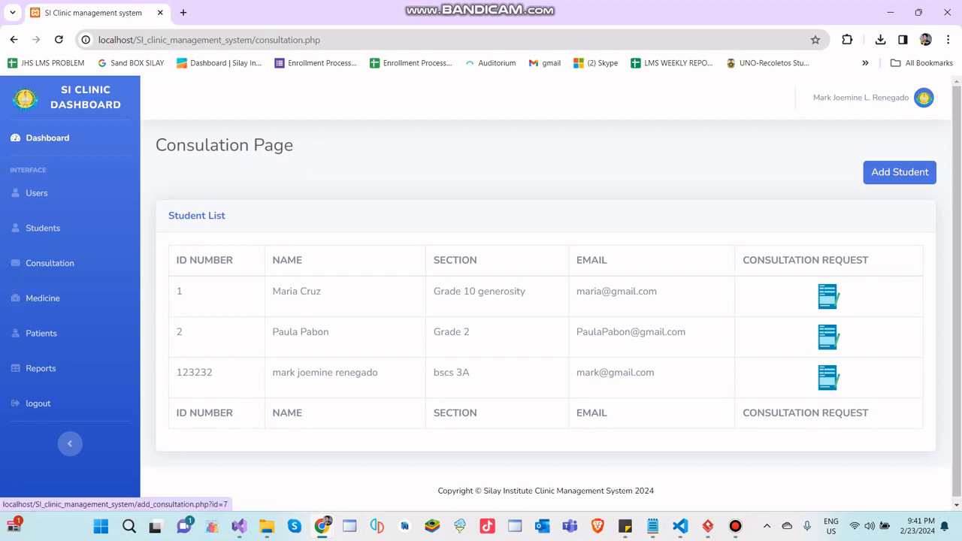
pyautogui.click(827, 377)
# - Submit the request with the concern "headache" and the solution Medicine Request, then check Biogesic's stock
pyautogui.scroll(-3, 534, 288)
pyautogui.click(534, 272)
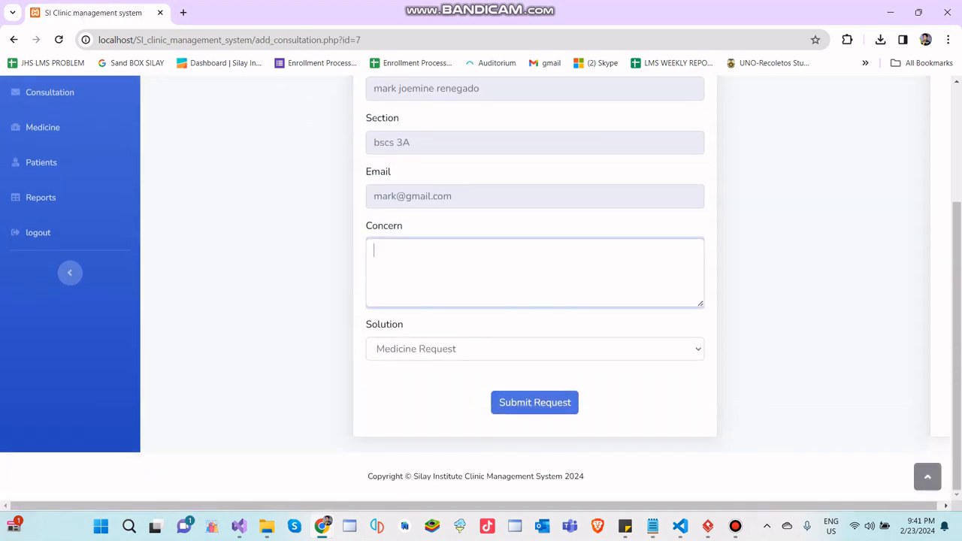
pyautogui.write('headache')
pyautogui.click(534, 349)
pyautogui.click(534, 367)
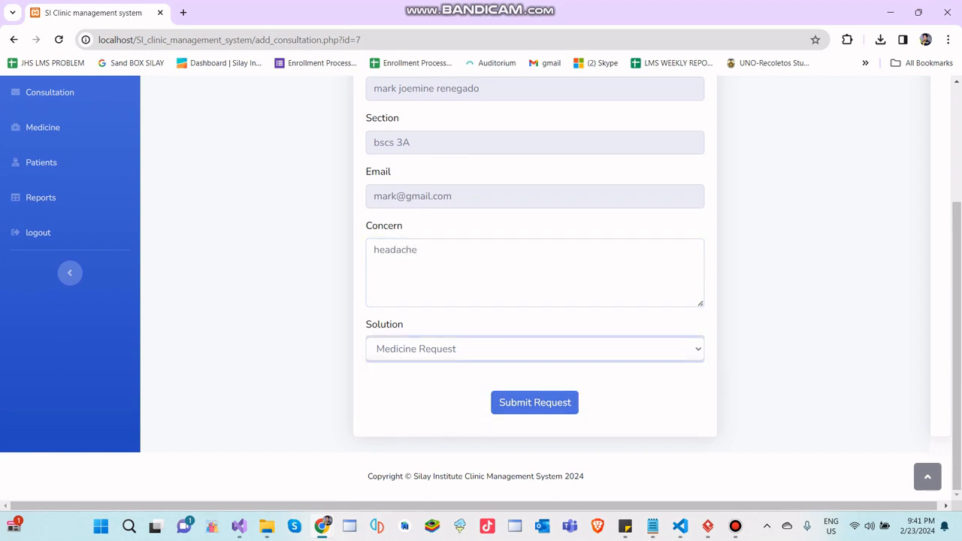
pyautogui.click(534, 402)
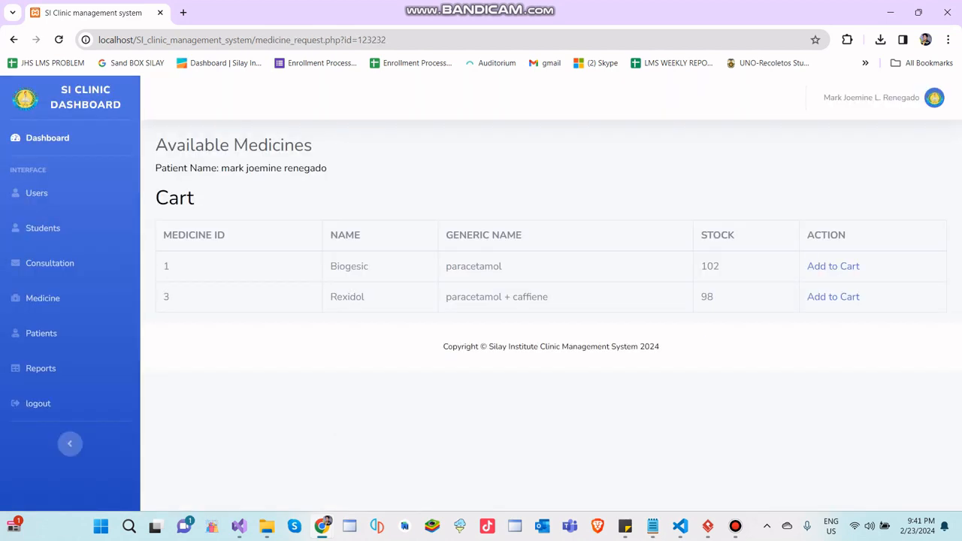
pyautogui.doubleClick(710, 266)
pyautogui.click(721, 269)
# - Go back to the request form, submit it with Doctor Consultation as the solution, and cancel printing the queue number
pyautogui.click(13, 39)
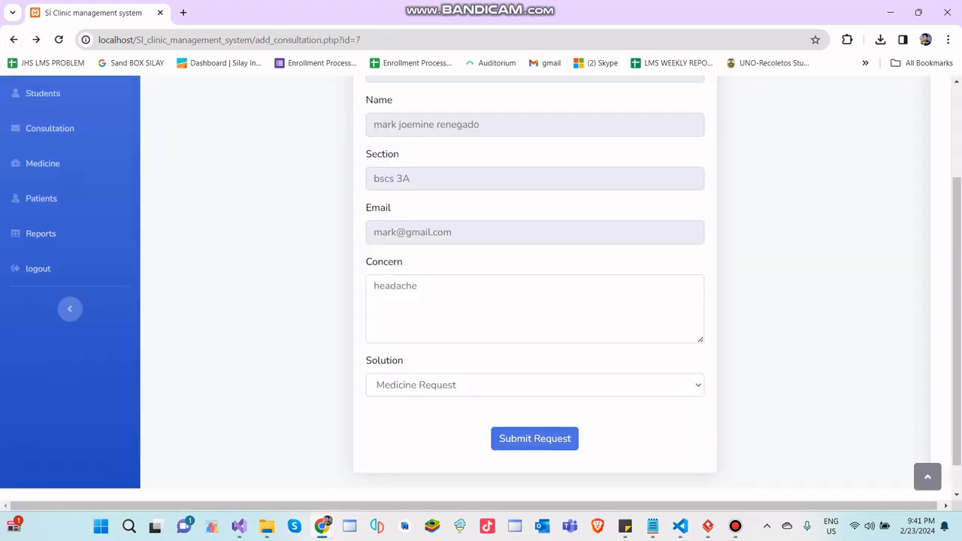
pyautogui.click(534, 349)
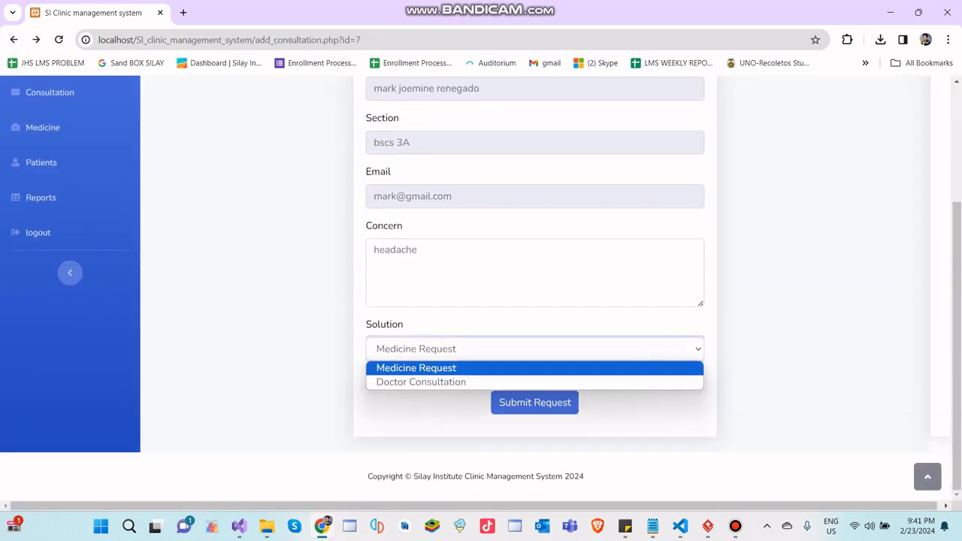
pyautogui.press('Return')
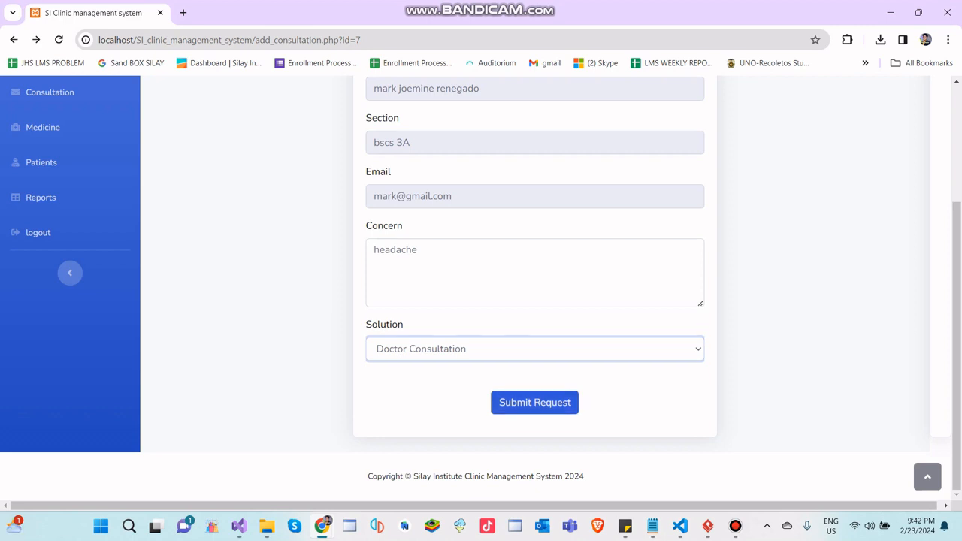
pyautogui.click(534, 403)
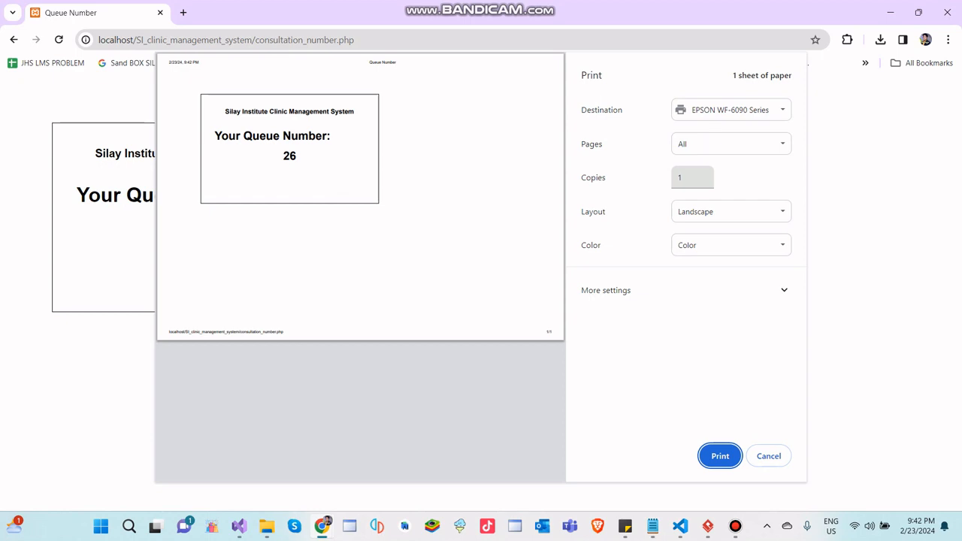
pyautogui.click(768, 456)
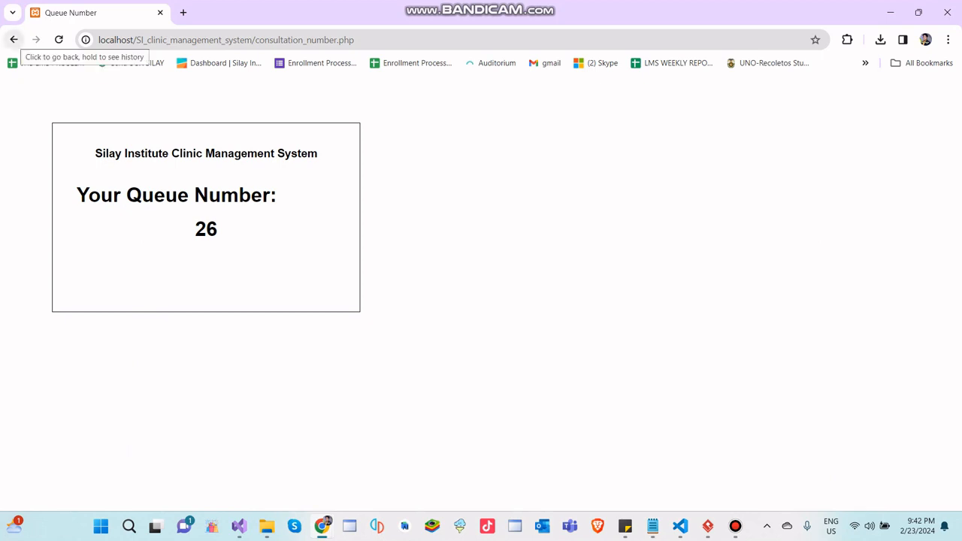
# - Leave the queue number page and open the patient list to review the first patient's record
pyautogui.click(13, 39)
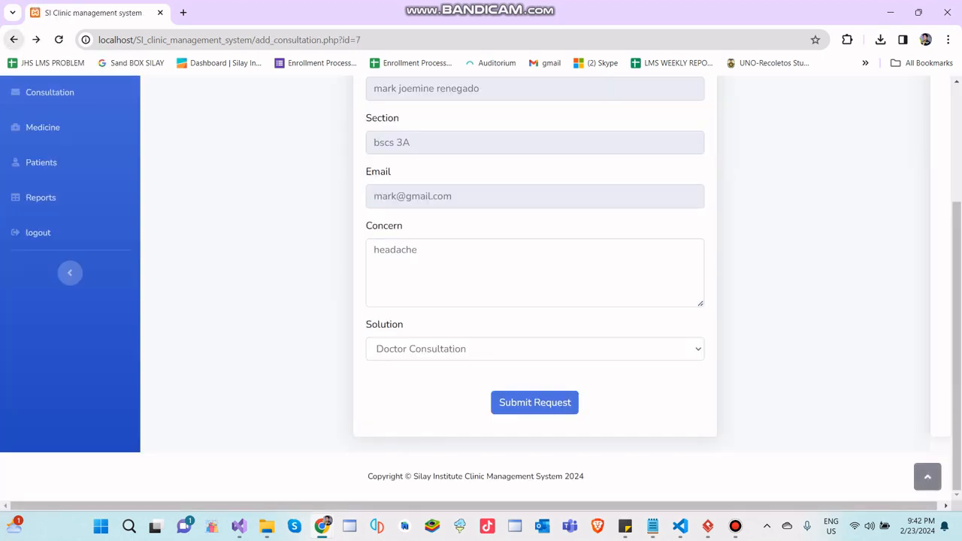
pyautogui.scroll(2, 45, 197)
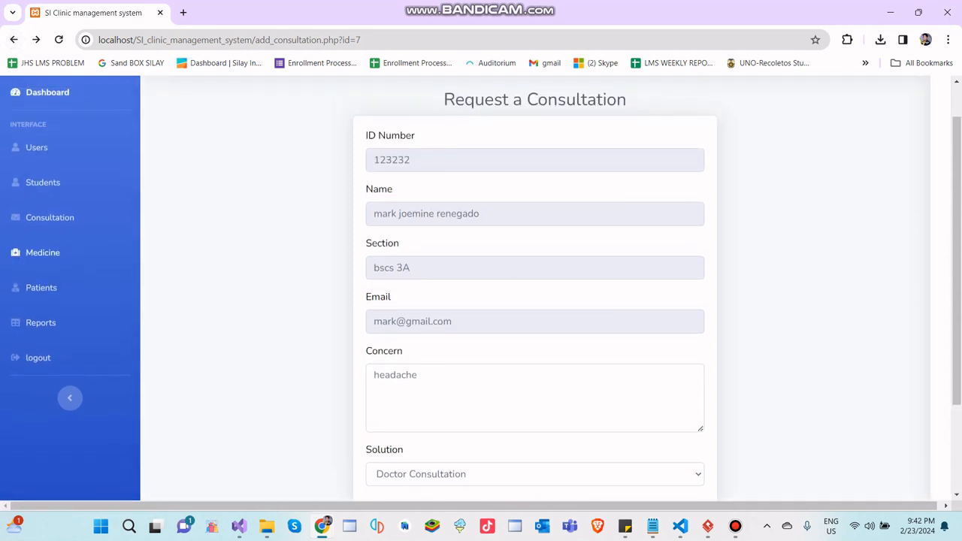
pyautogui.scroll(-2, 535, 285)
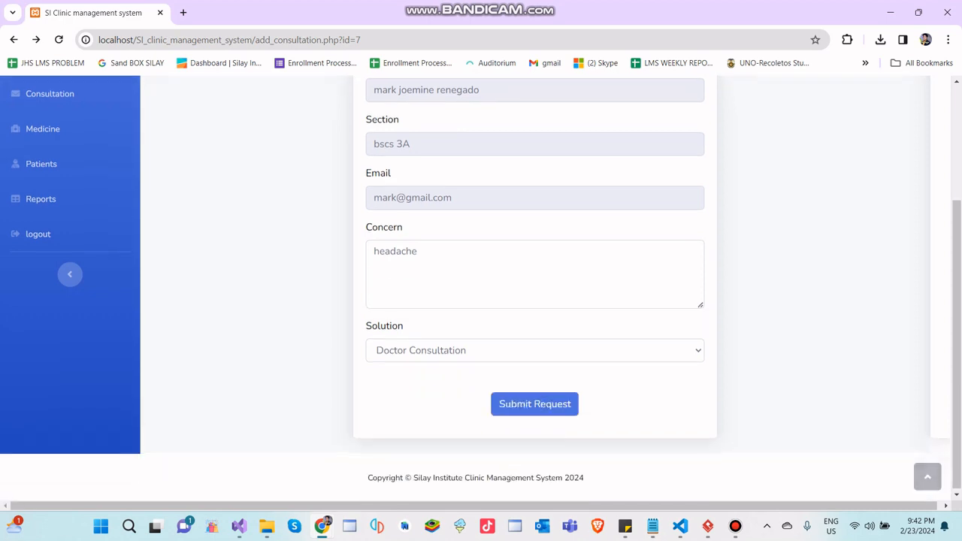
pyautogui.scroll(2, 535, 285)
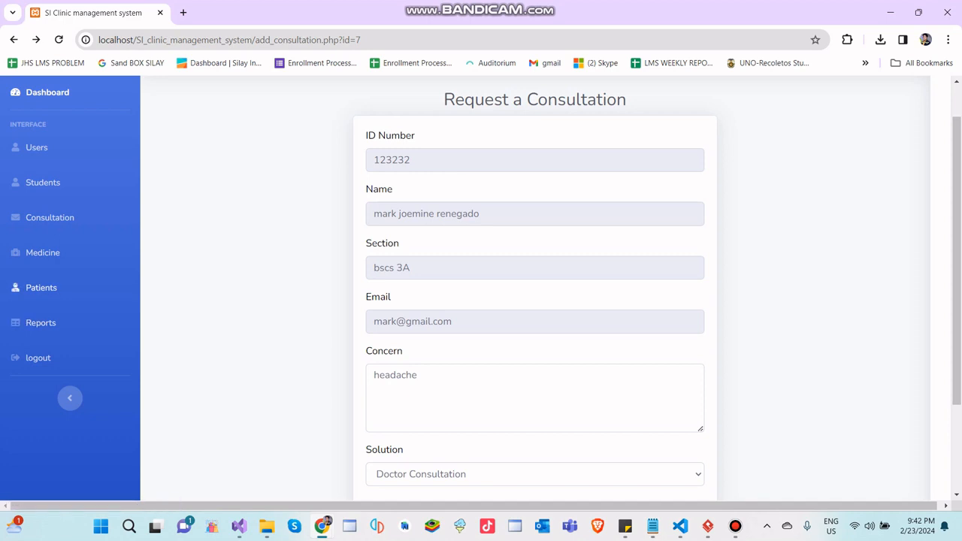
pyautogui.click(42, 287)
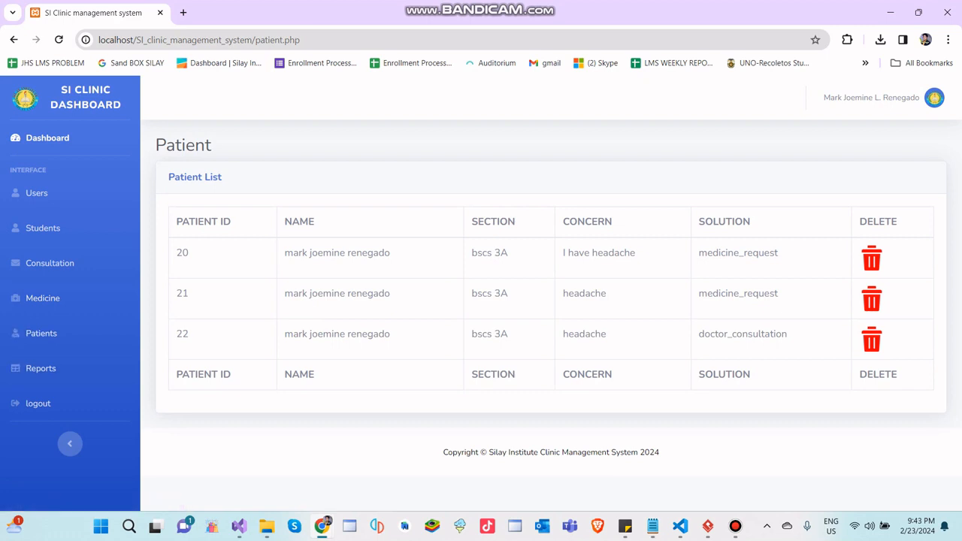
pyautogui.moveTo(175, 252); pyautogui.dragTo(778, 252)
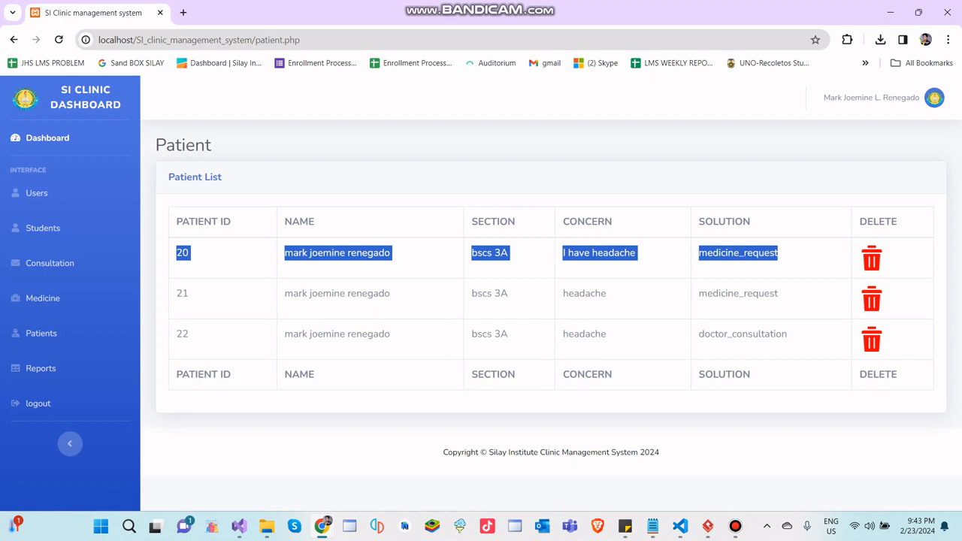
# - Examine the names, sections, concerns and solutions of the medicine request and doctor consultation records in the patient list
pyautogui.click(781, 253)
pyautogui.moveTo(780, 253); pyautogui.dragTo(284, 253)
pyautogui.moveTo(787, 334); pyautogui.dragTo(284, 334)
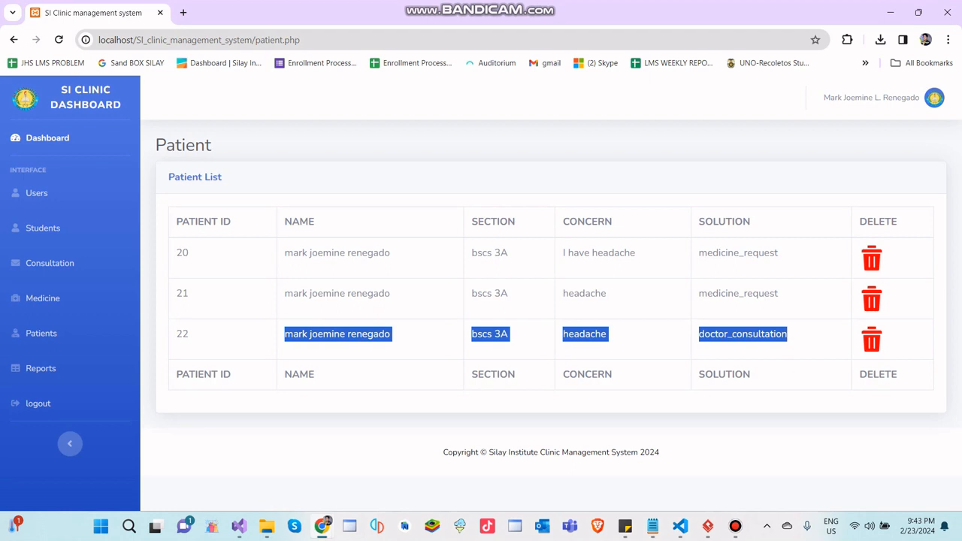
pyautogui.click(353, 253)
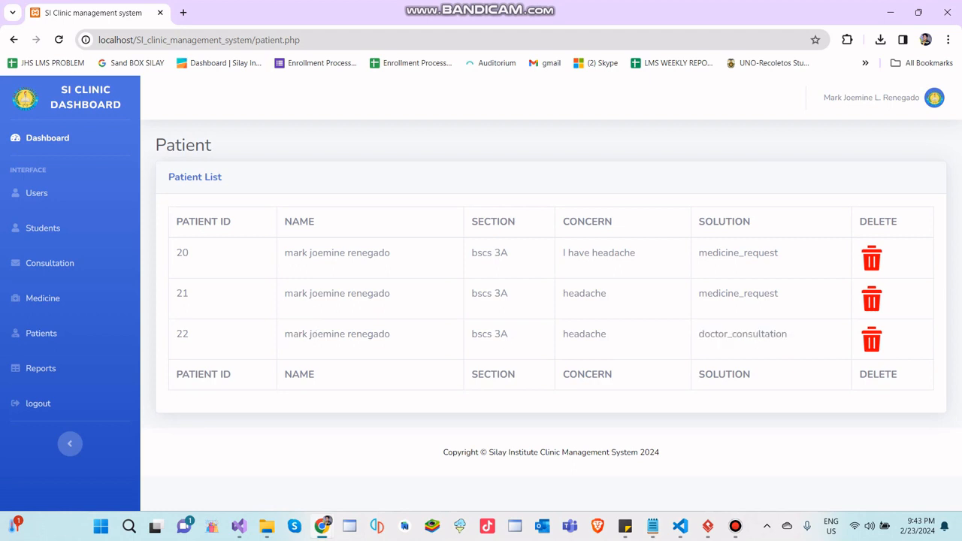
pyautogui.moveTo(787, 333); pyautogui.dragTo(487, 254)
pyautogui.click(487, 254)
pyautogui.moveTo(787, 333); pyautogui.dragTo(284, 254)
pyautogui.click(284, 254)
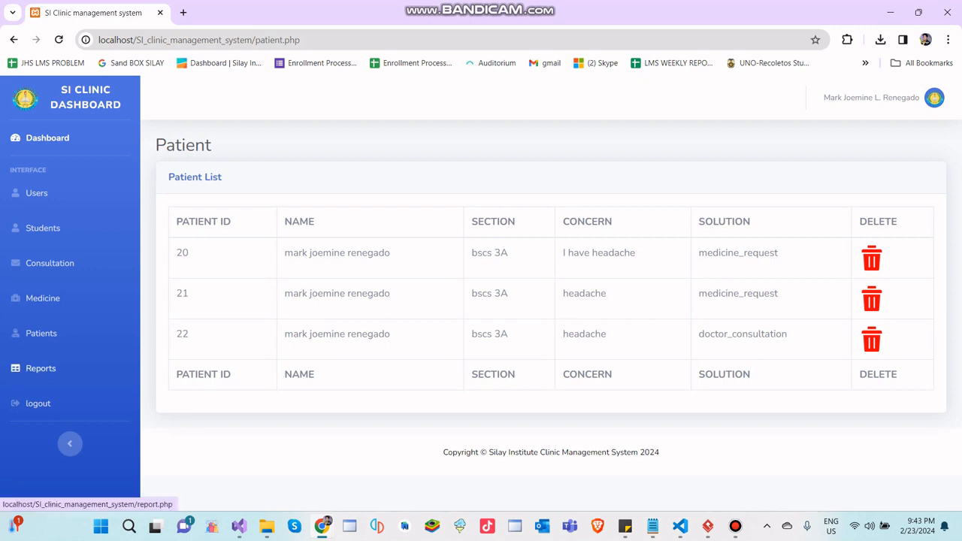
# - Open the report dashboard and set both the start date and the end date to 02/23/2024
pyautogui.click(40, 368)
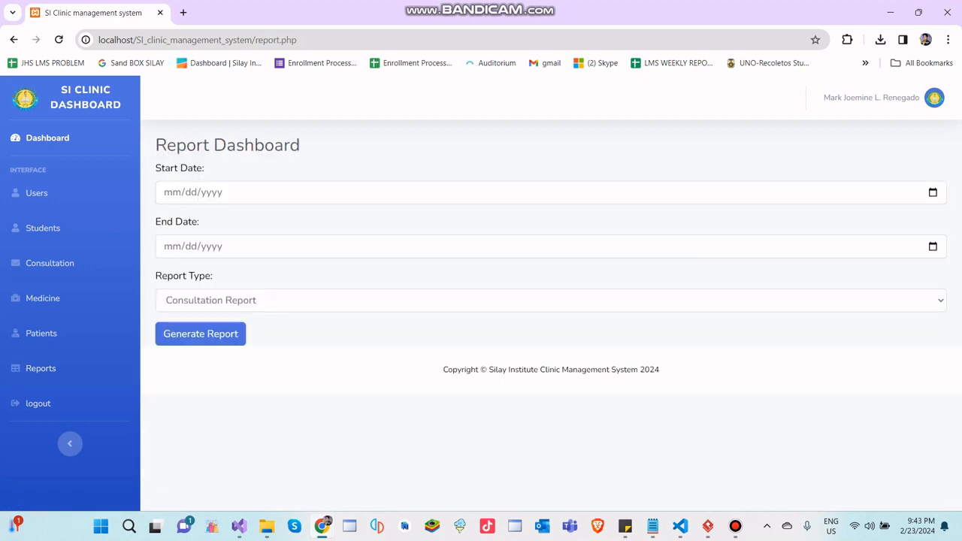
pyautogui.click(173, 192)
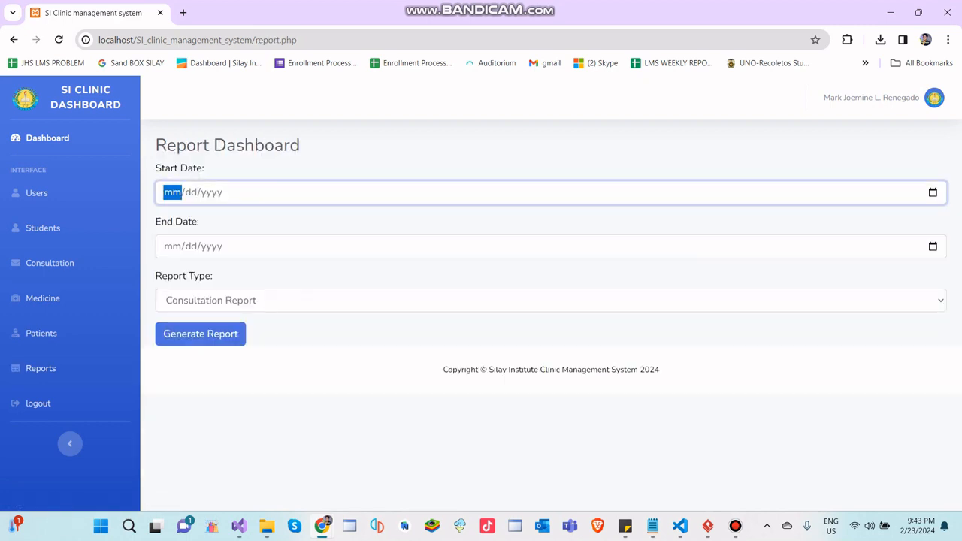
pyautogui.click(933, 192)
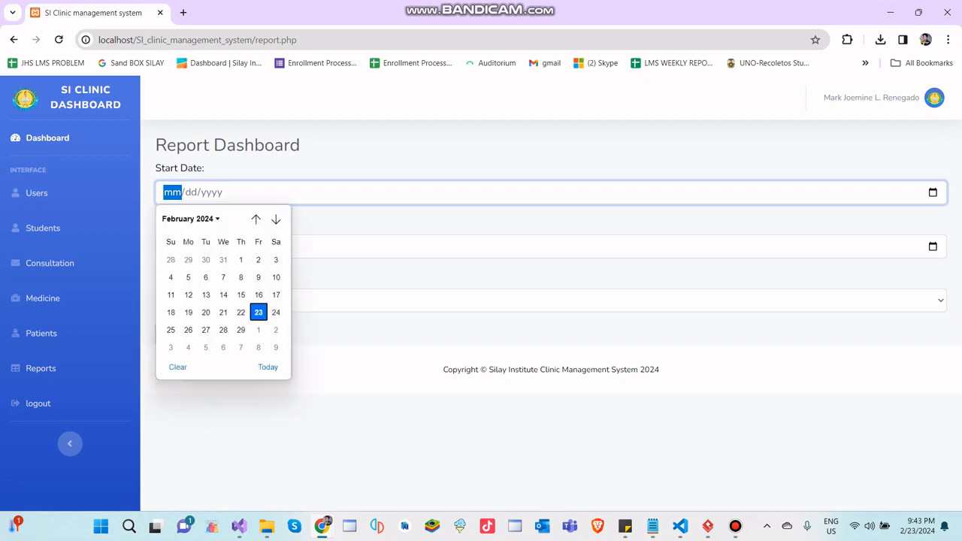
pyautogui.click(259, 313)
pyautogui.click(172, 246)
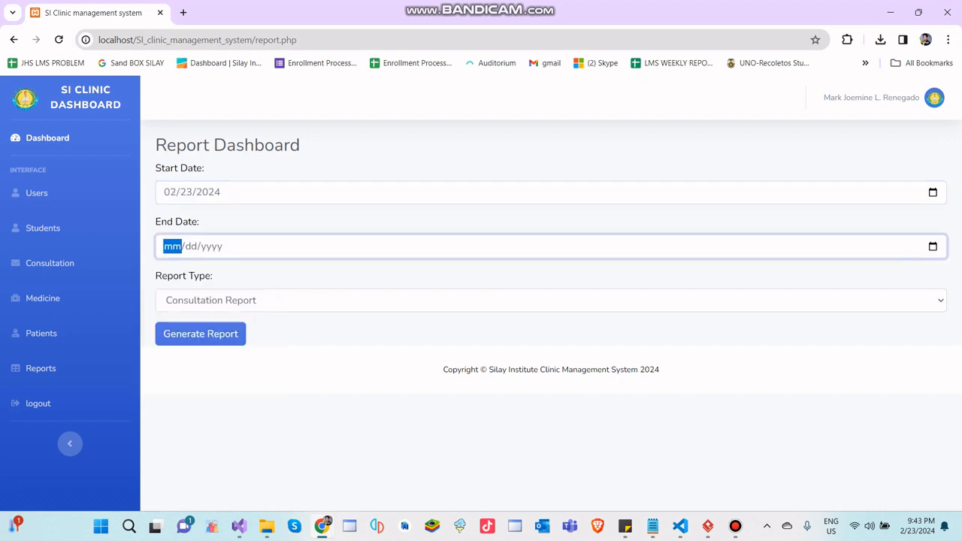
pyautogui.click(932, 247)
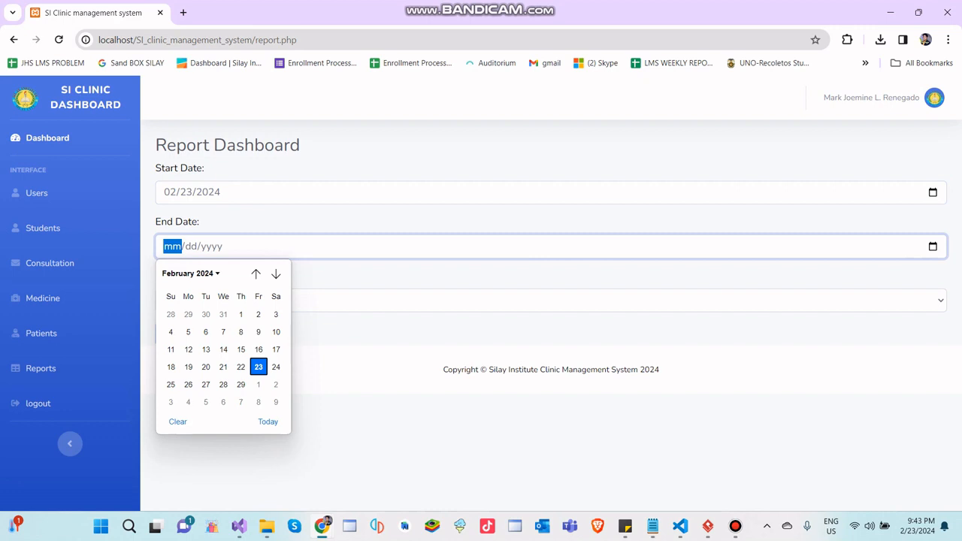
pyautogui.click(259, 367)
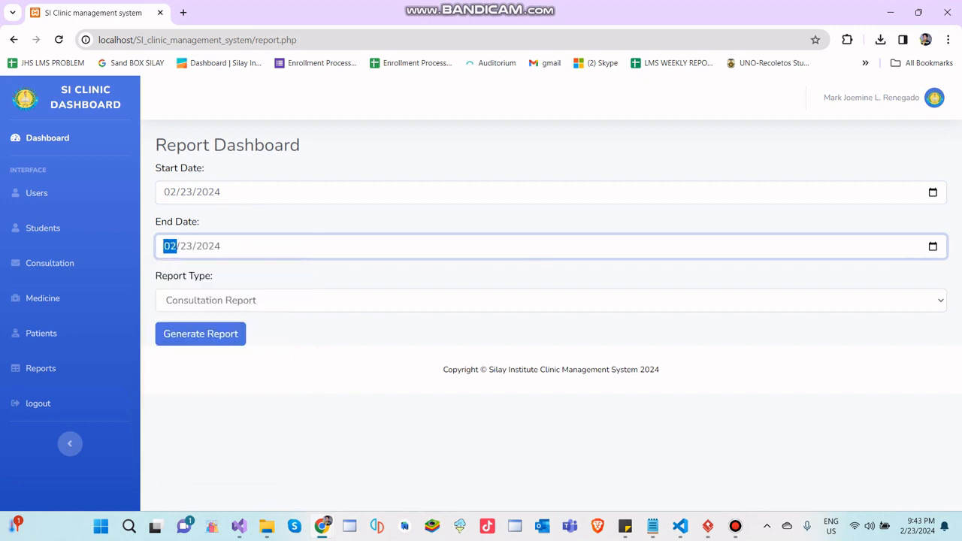
pyautogui.click(480, 443)
# - Generate the Consultation Report for the chosen dates and cancel printing it
pyautogui.click(551, 300)
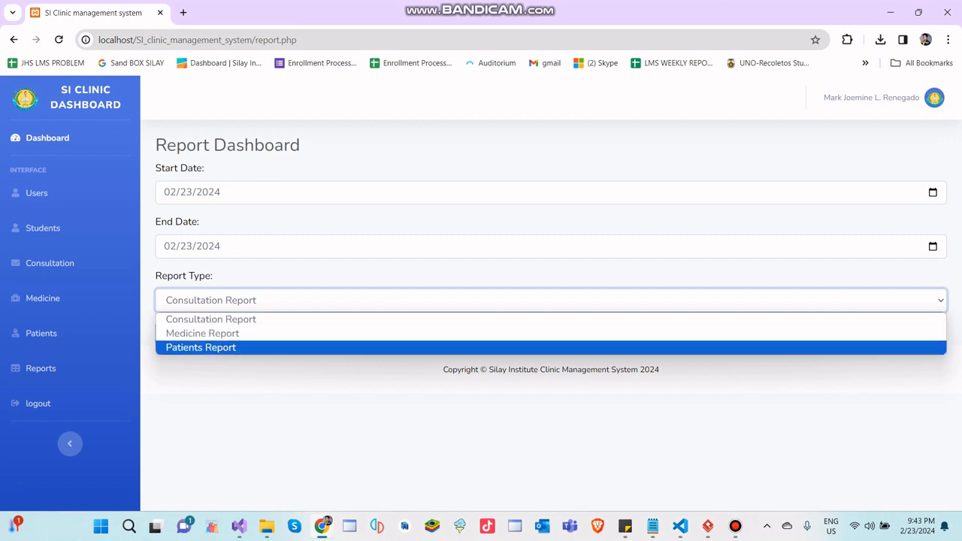
pyautogui.press('Return')
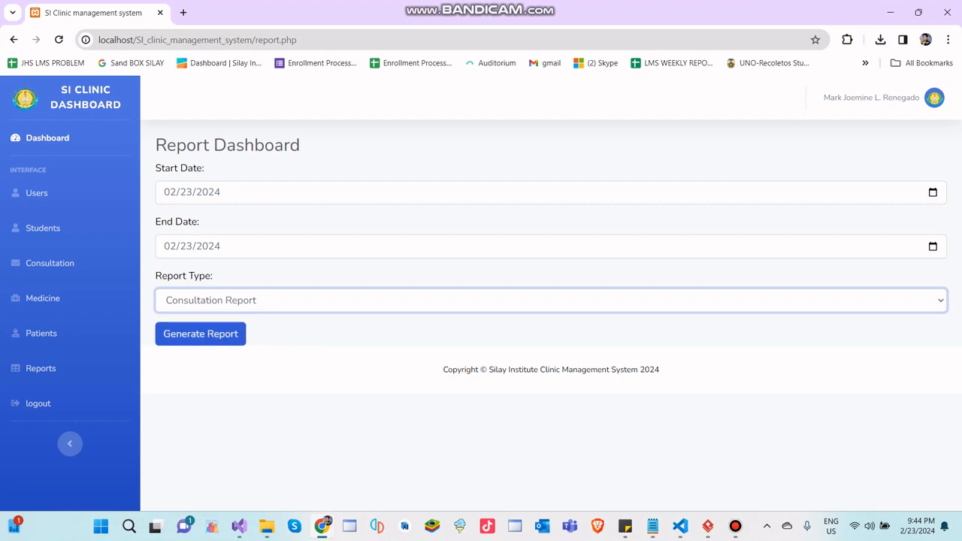
pyautogui.click(200, 333)
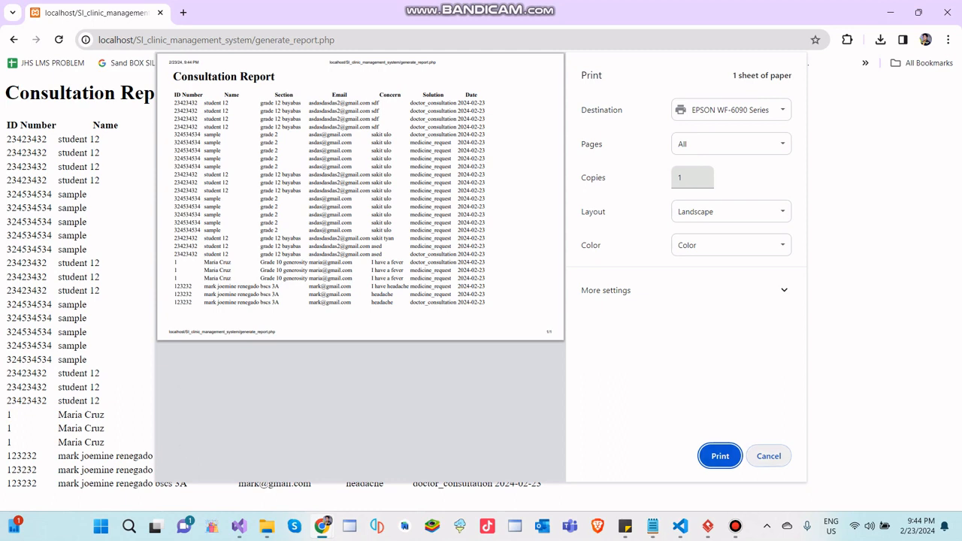
pyautogui.click(767, 455)
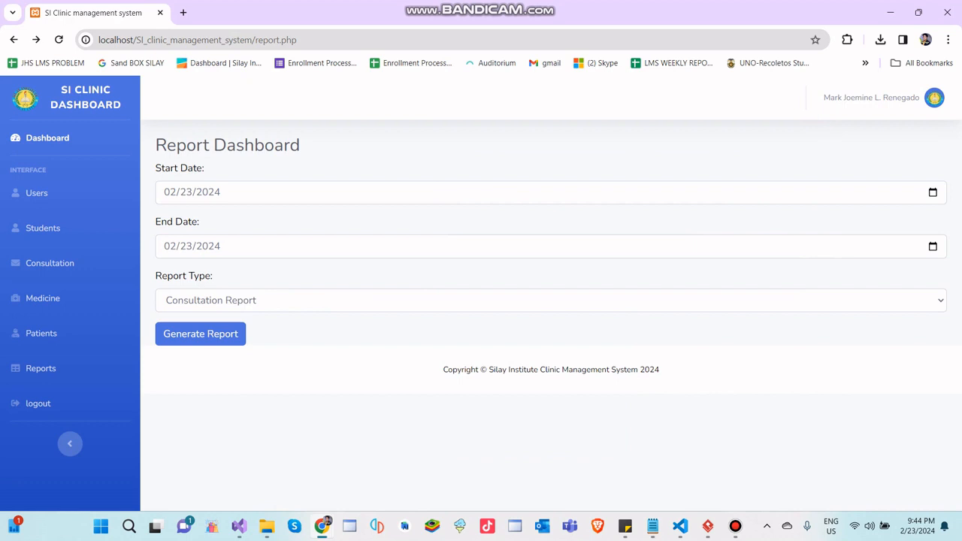
# - Set the report type to Medicine Report and generate it for 02/23/2024
pyautogui.click(551, 300)
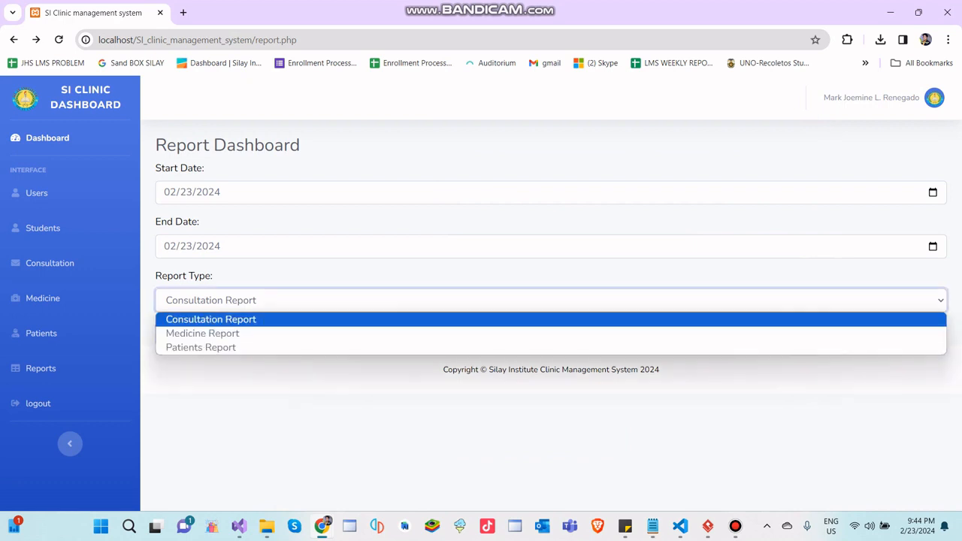
pyautogui.click(202, 333)
pyautogui.click(200, 334)
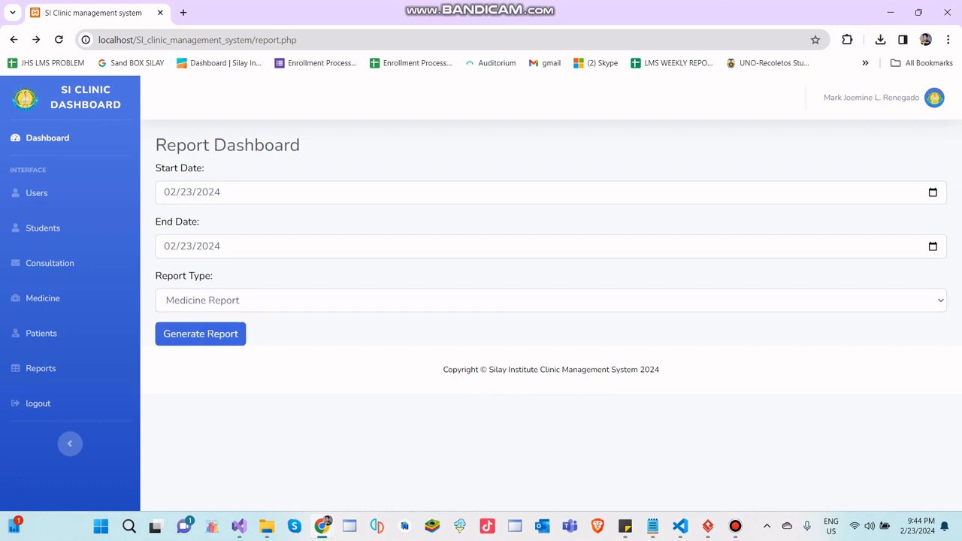
pyautogui.click(170, 192)
pyautogui.click(170, 247)
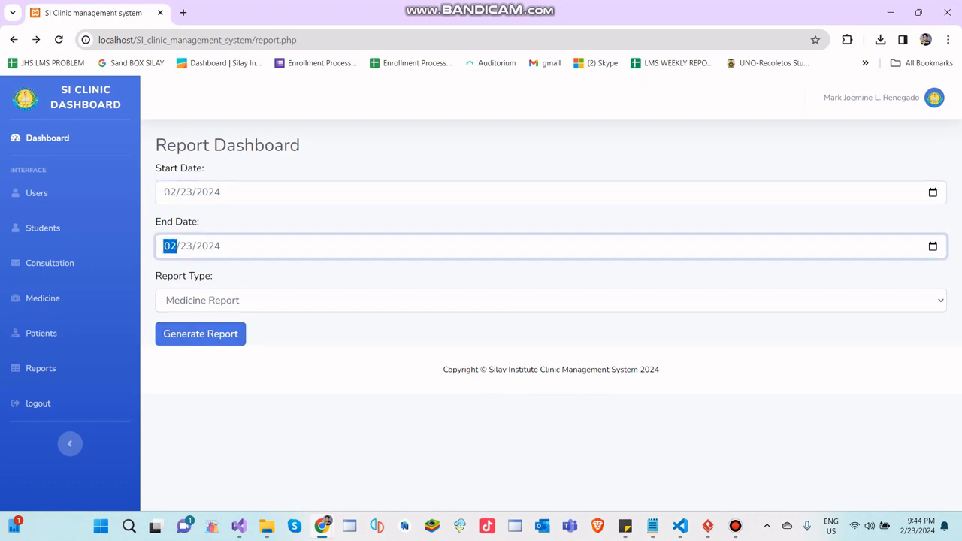
pyautogui.click(170, 192)
pyautogui.click(170, 246)
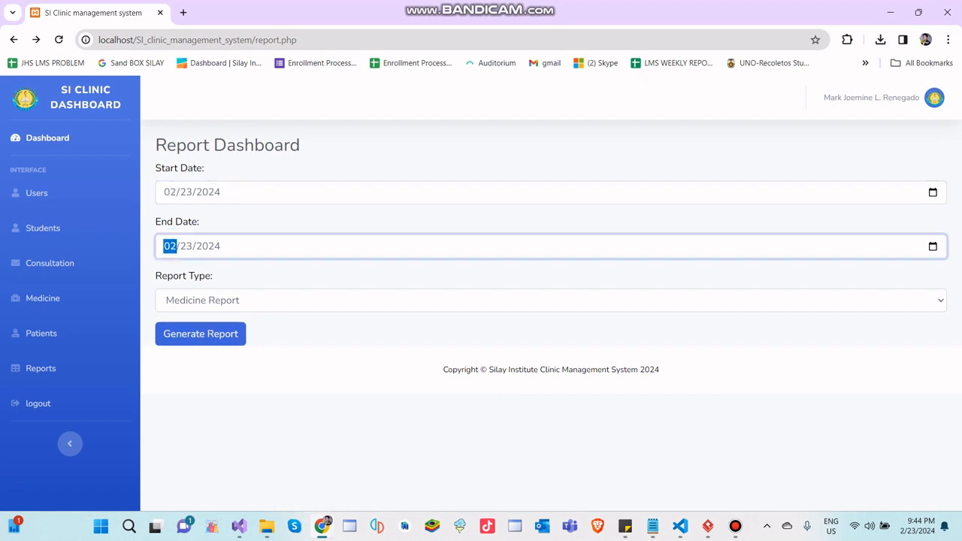
pyautogui.click(201, 333)
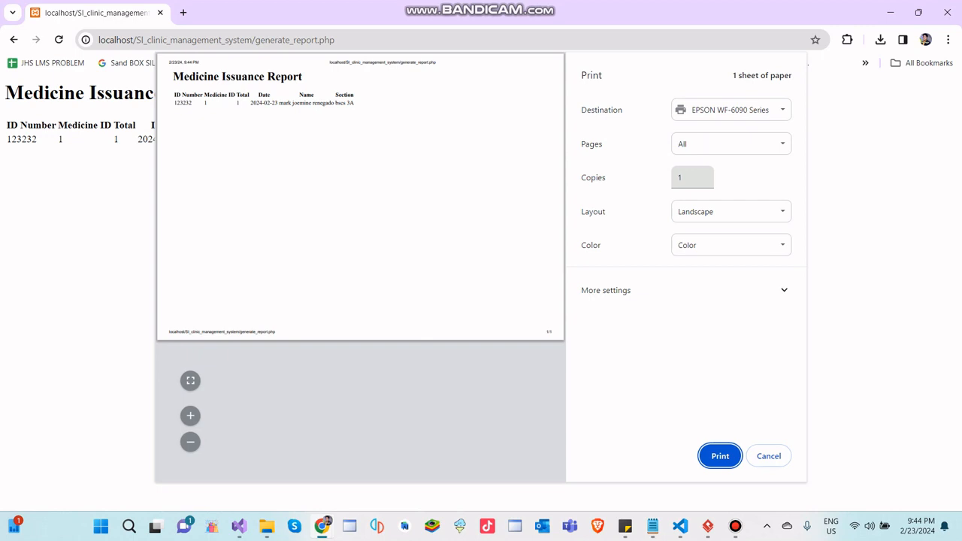
# - Check the total in the Medicine Issuance Report preview, then cancel printing and return to the report dashboard
pyautogui.click(237, 103)
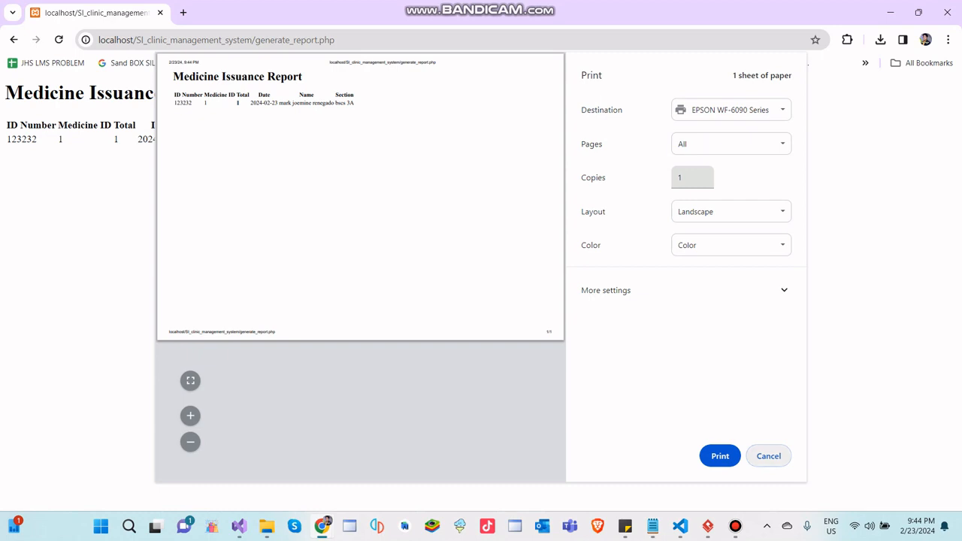
pyautogui.click(767, 456)
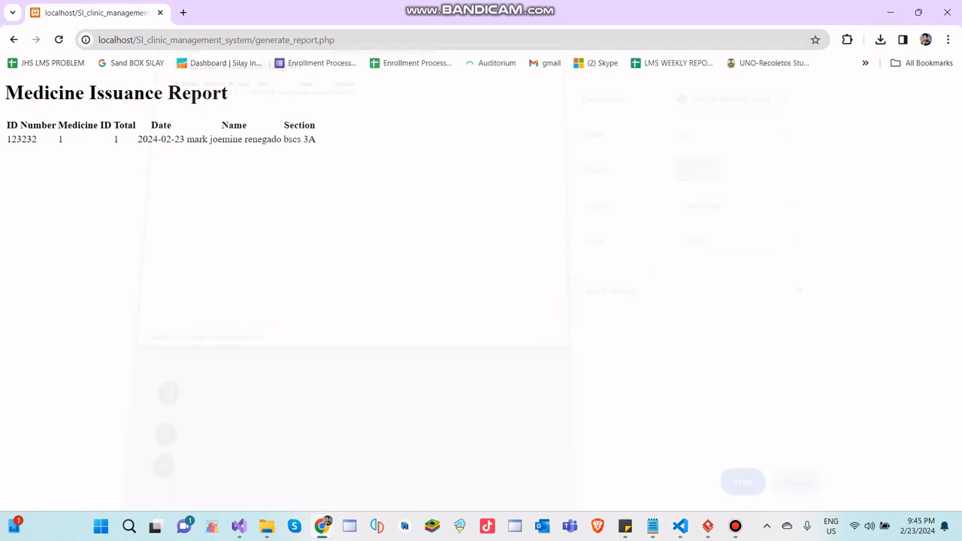
pyautogui.click(13, 40)
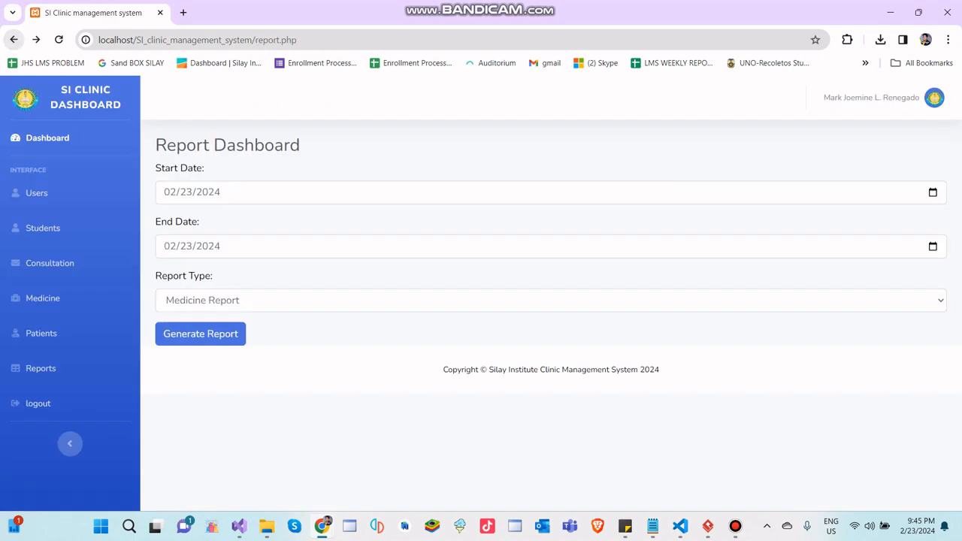
# - Change the report type to Patients Report and generate it for the same dates
pyautogui.click(338, 299)
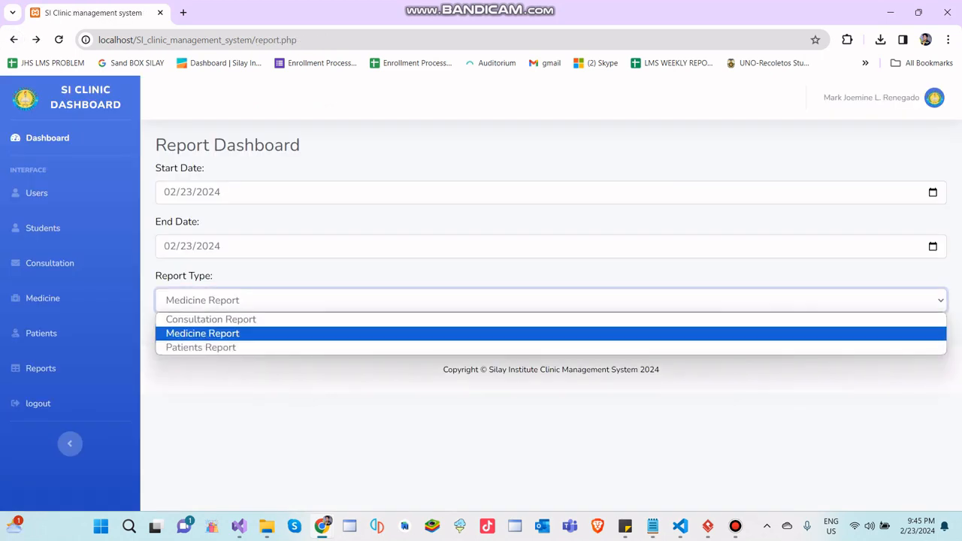
pyautogui.click(203, 333)
pyautogui.click(203, 300)
pyautogui.click(201, 348)
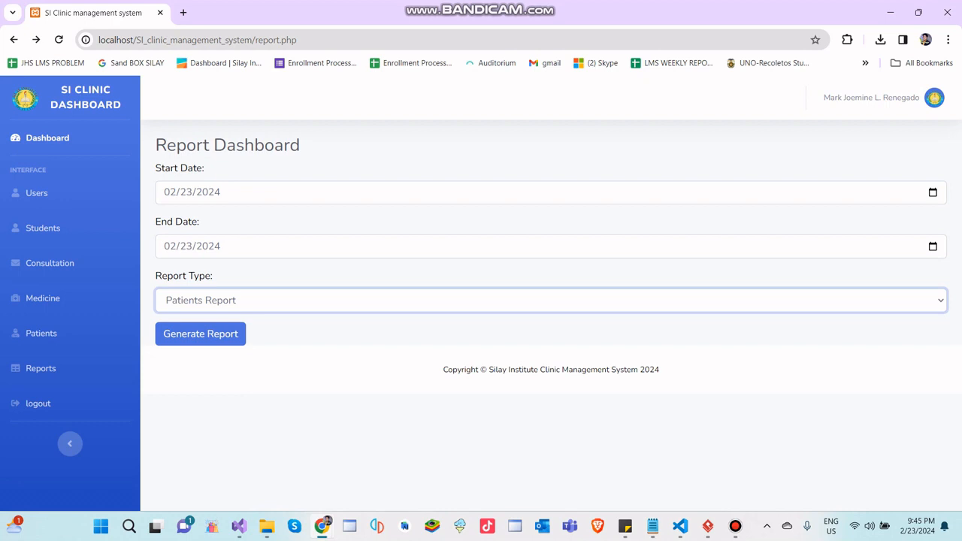
pyautogui.click(200, 334)
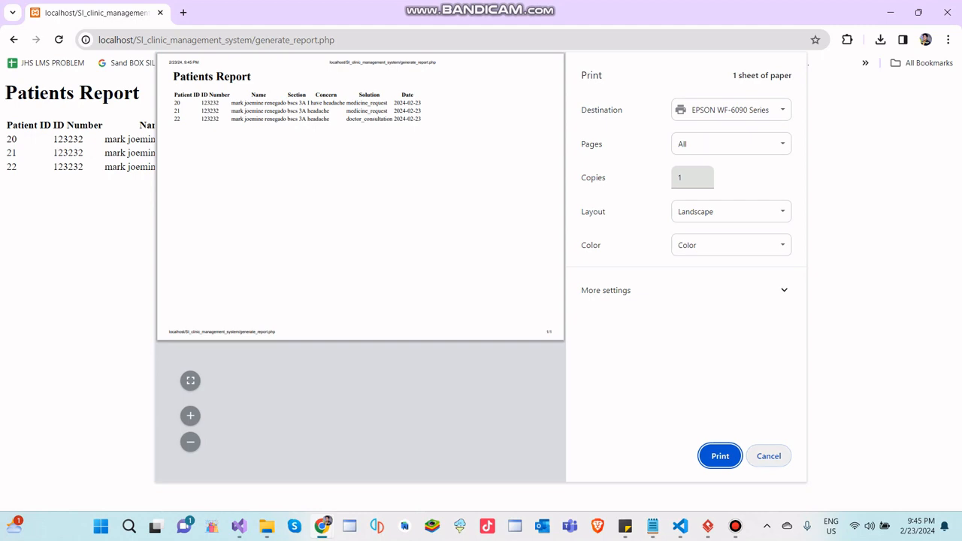
# - Cancel printing the Patients Report, leave the report page and return to the main dashboard
pyautogui.click(768, 455)
pyautogui.click(14, 39)
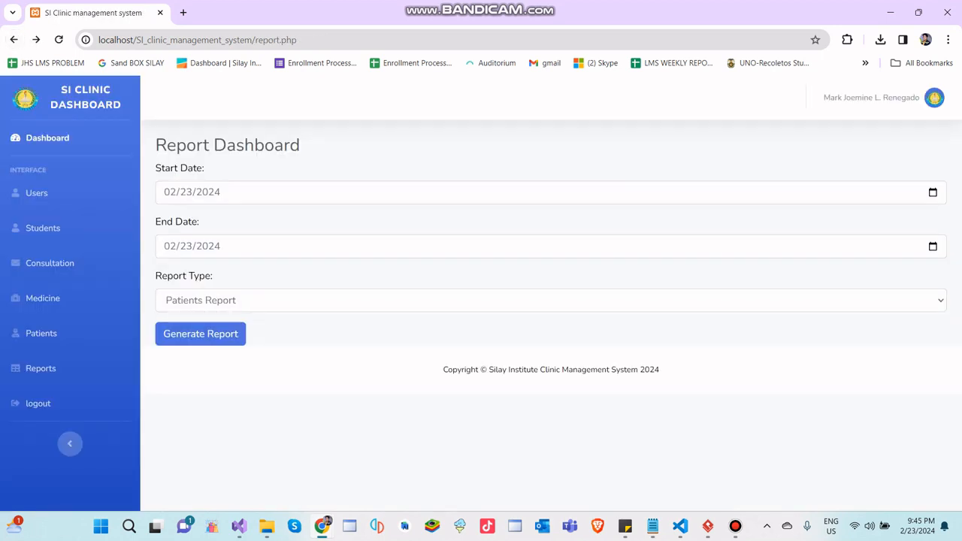
pyautogui.click(47, 138)
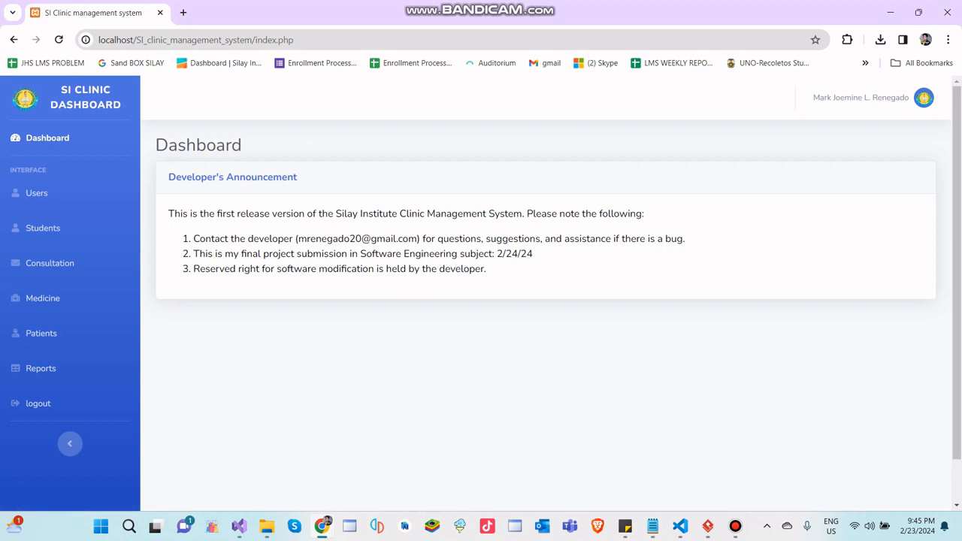